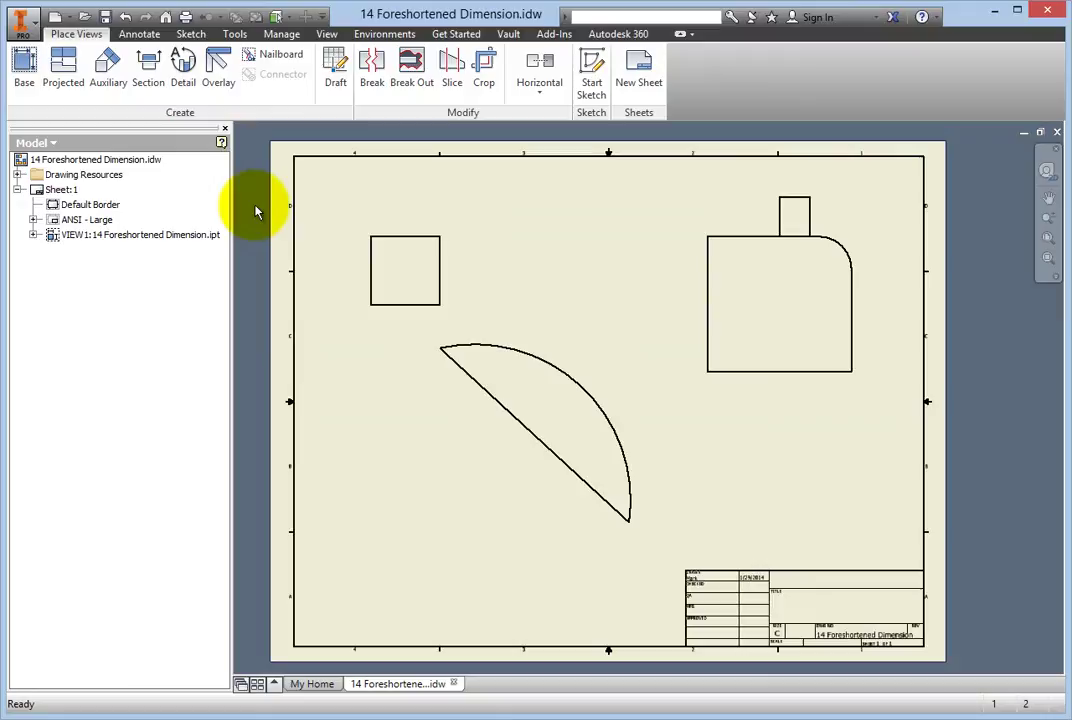
# Start a dimension from the square's right edge to the block's left edge, measuring 24.61
pyautogui.click(140, 35)
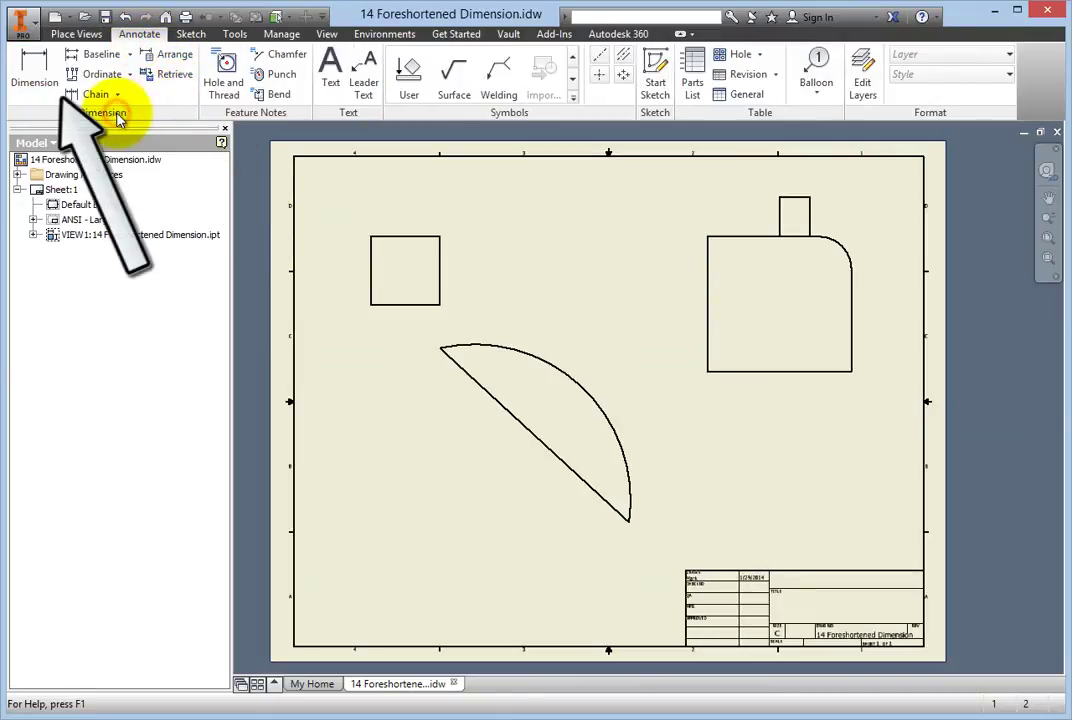
pyautogui.click(40, 70)
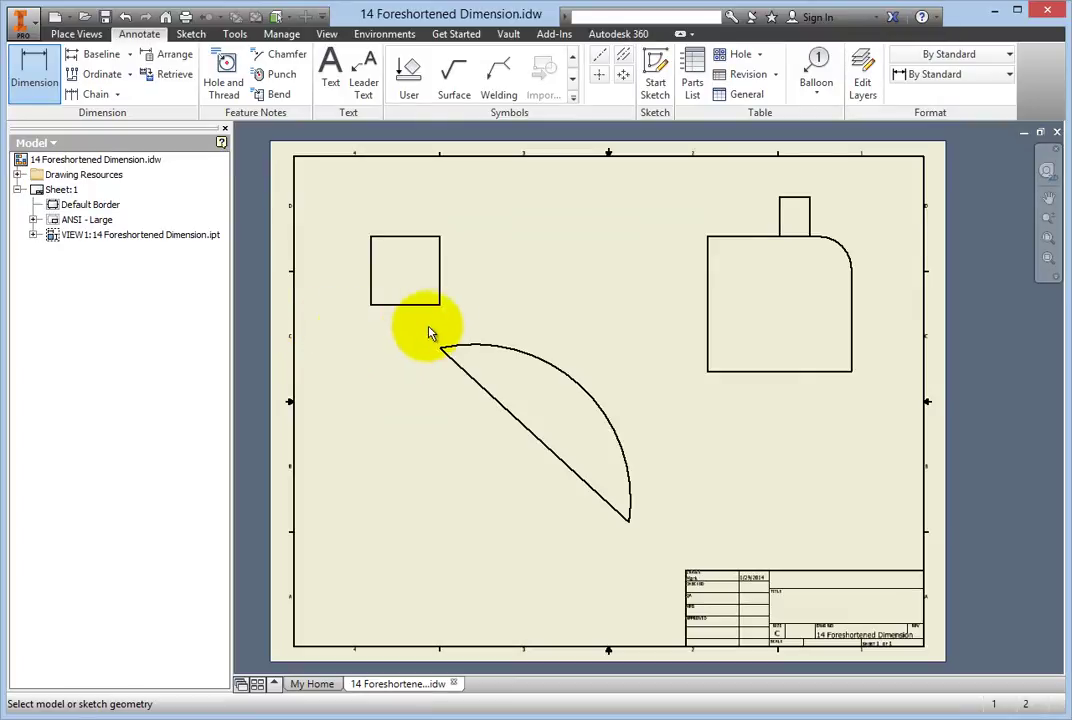
pyautogui.click(443, 294)
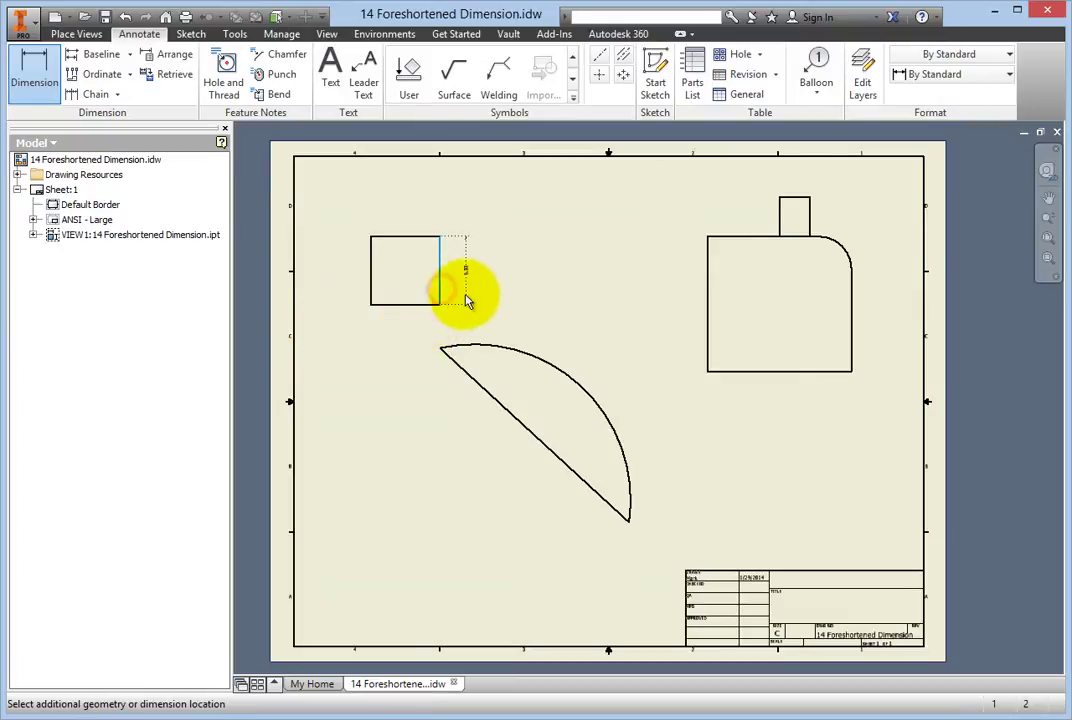
pyautogui.scroll(2, 478, 299)
pyautogui.scroll(3, 497, 303)
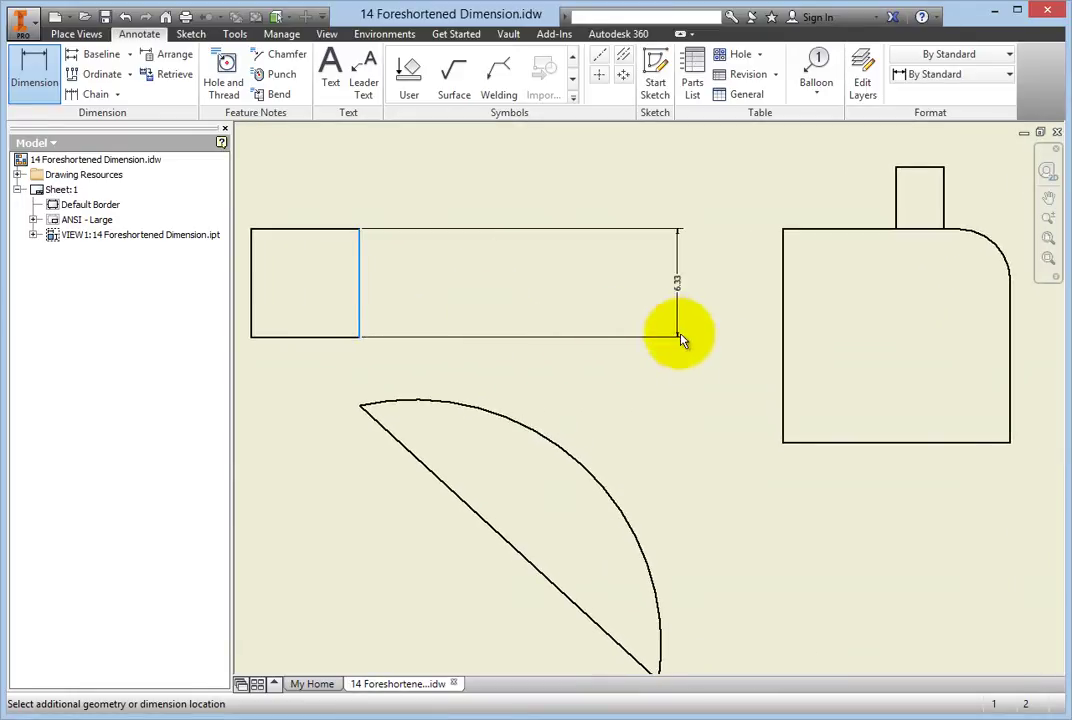
pyautogui.click(782, 330)
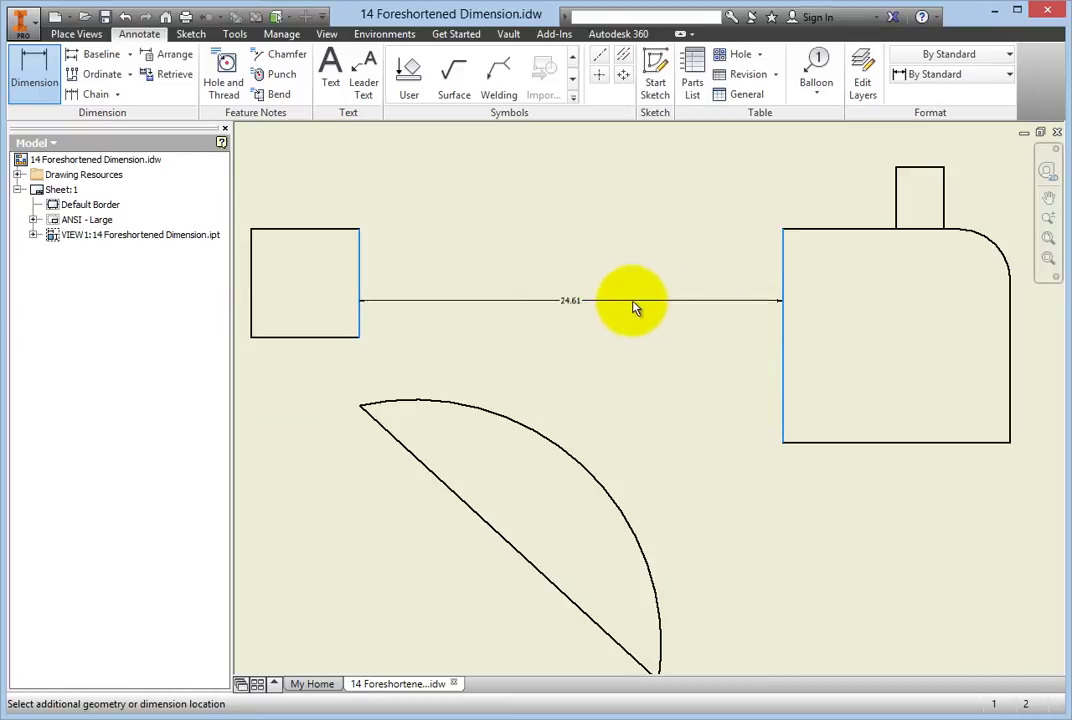
# Switch the 24.61 dimension to Linear Foreshortened, place it and confirm with OK
pyautogui.rightClick(515, 301)
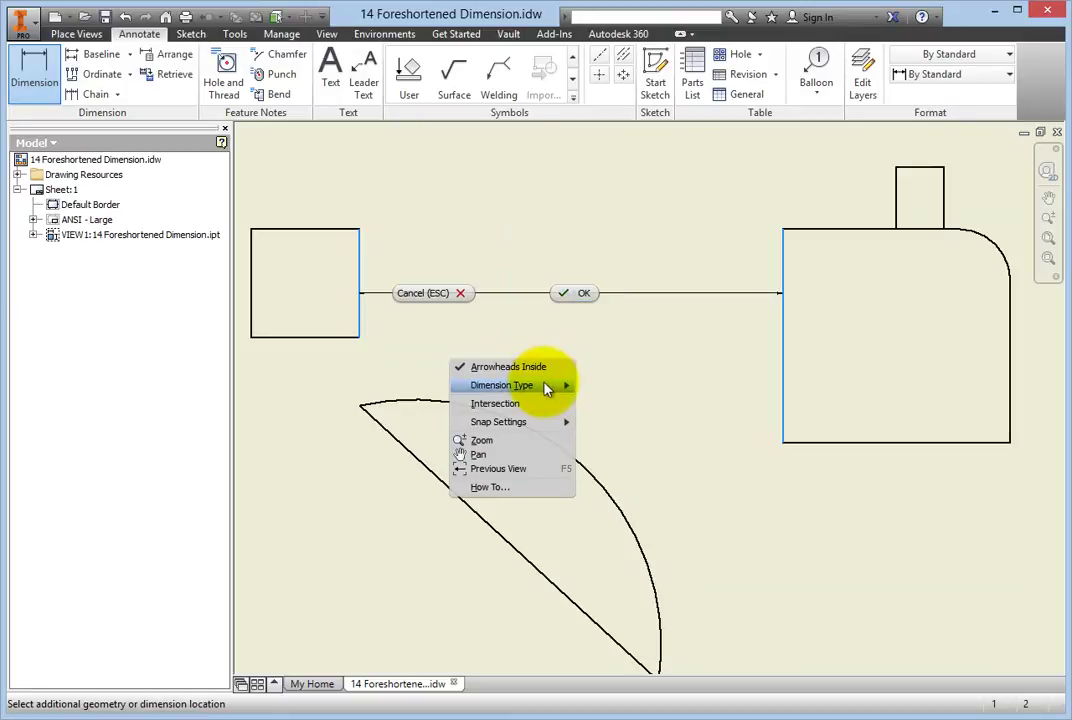
pyautogui.moveTo(546, 386)
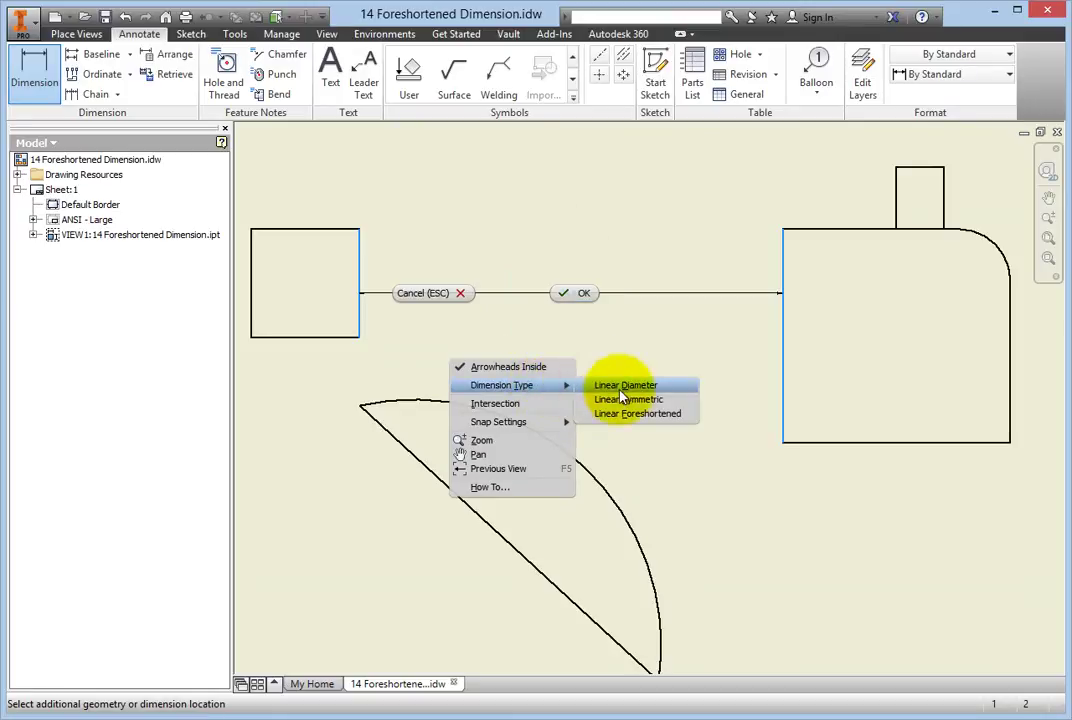
pyautogui.click(626, 415)
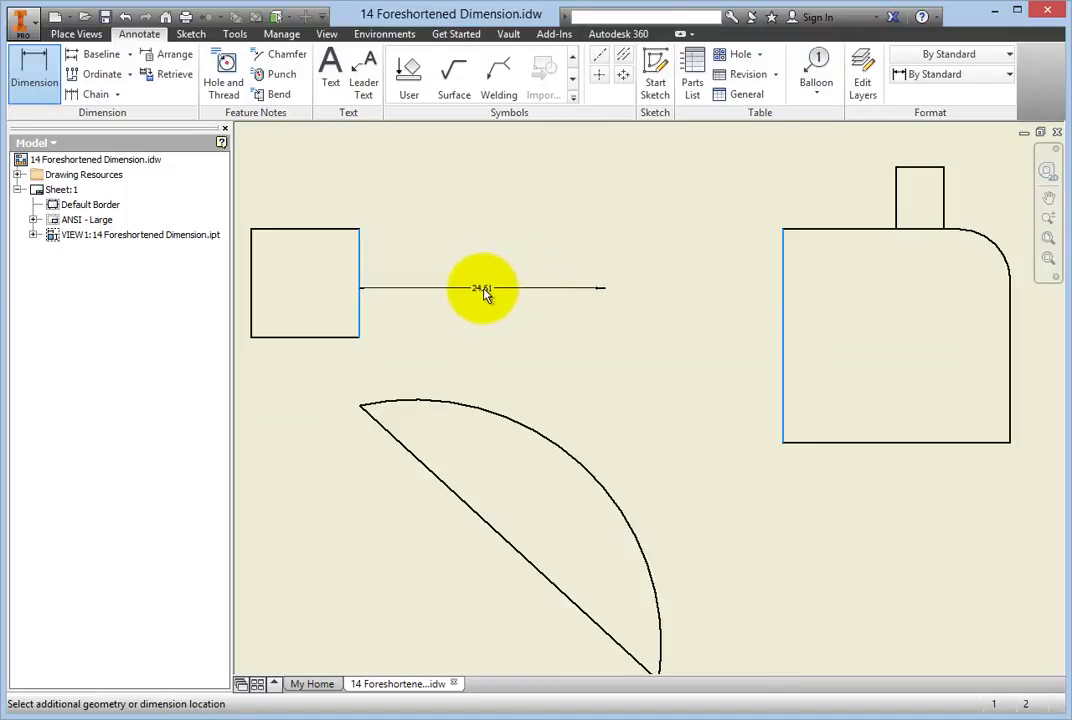
pyautogui.click(483, 291)
pyautogui.rightClick(482, 291)
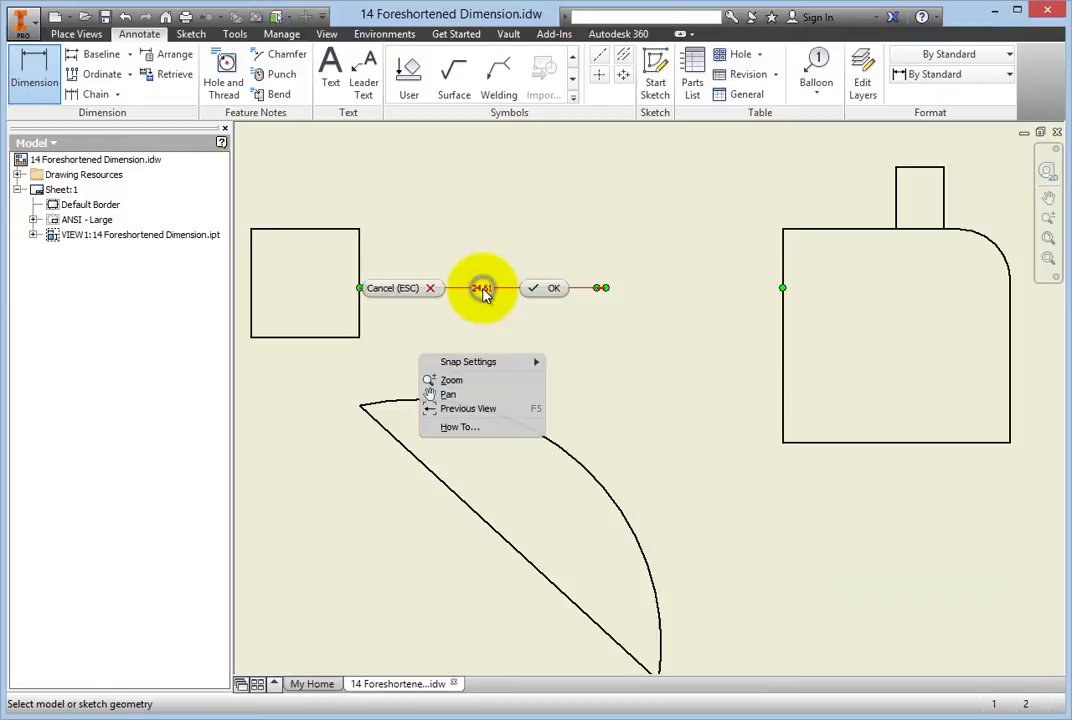
pyautogui.click(548, 289)
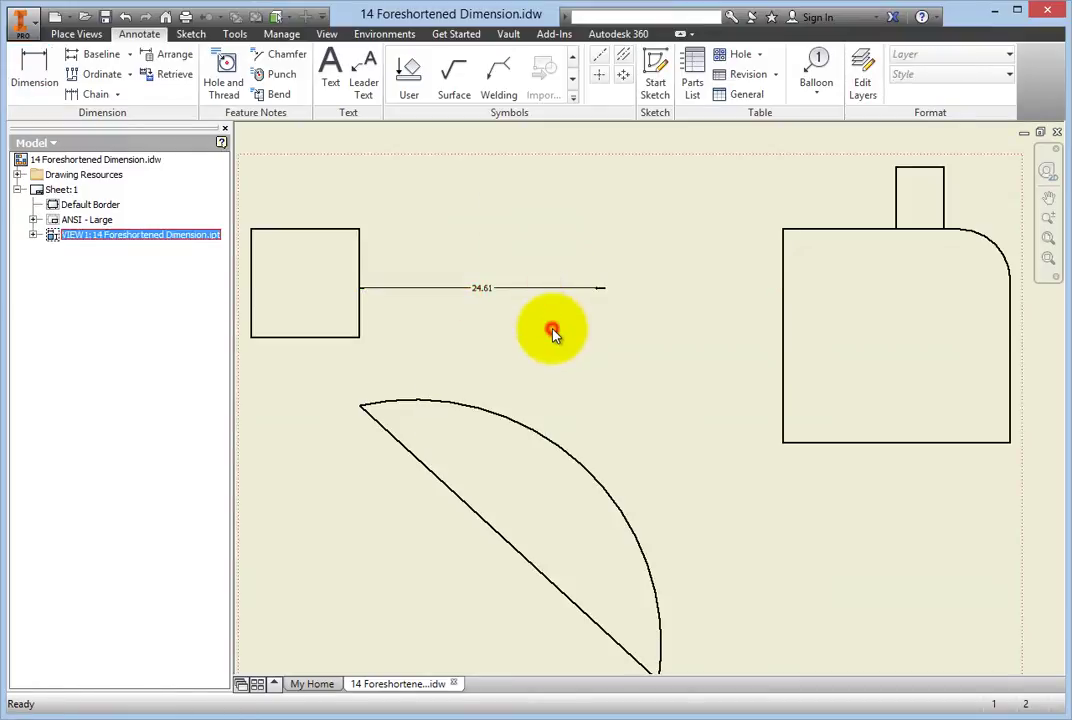
pyautogui.scroll(2, 555, 333)
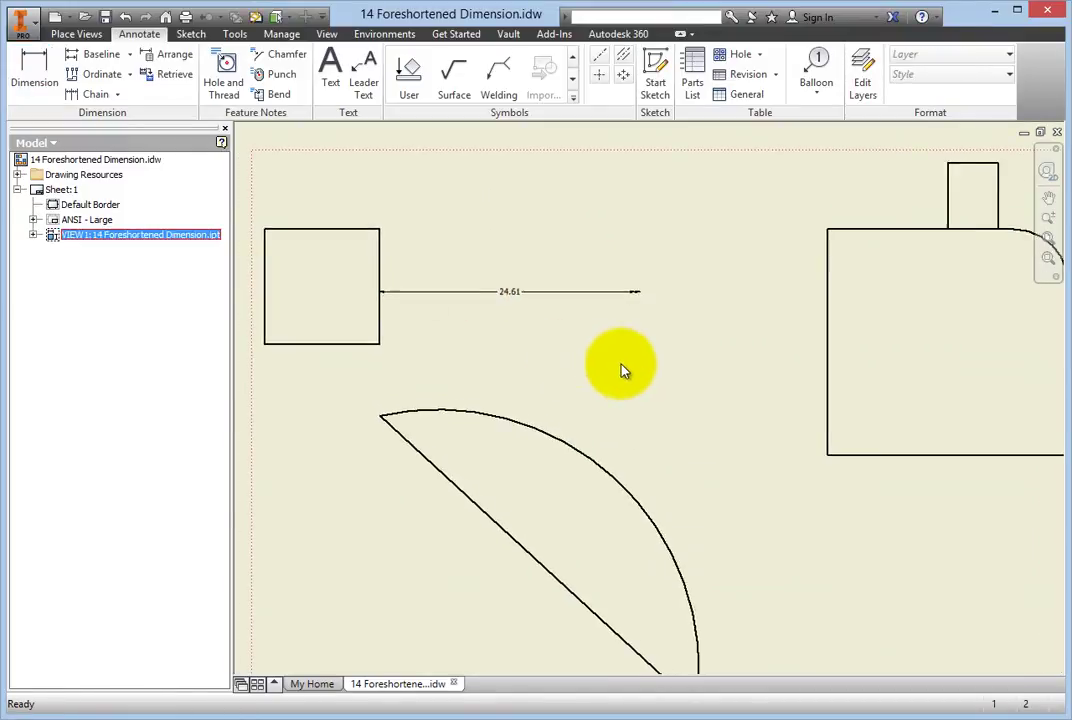
pyautogui.scroll(2, 665, 378)
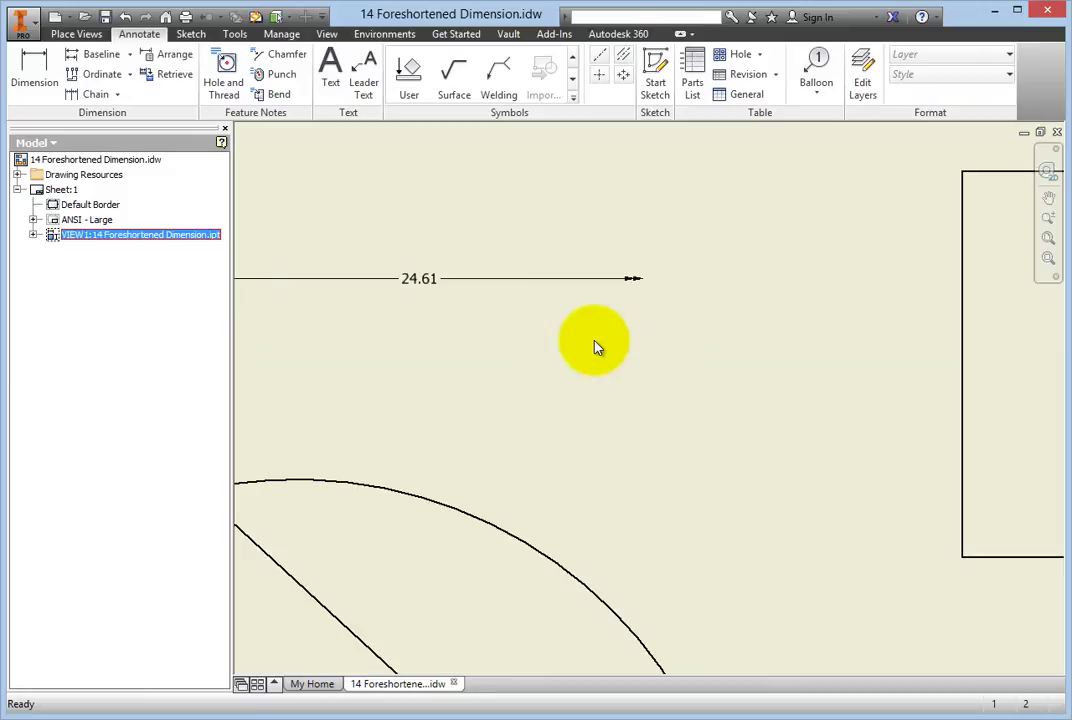
# Hide the second arrowhead of the 24.61 dimension
pyautogui.rightClick(607, 281)
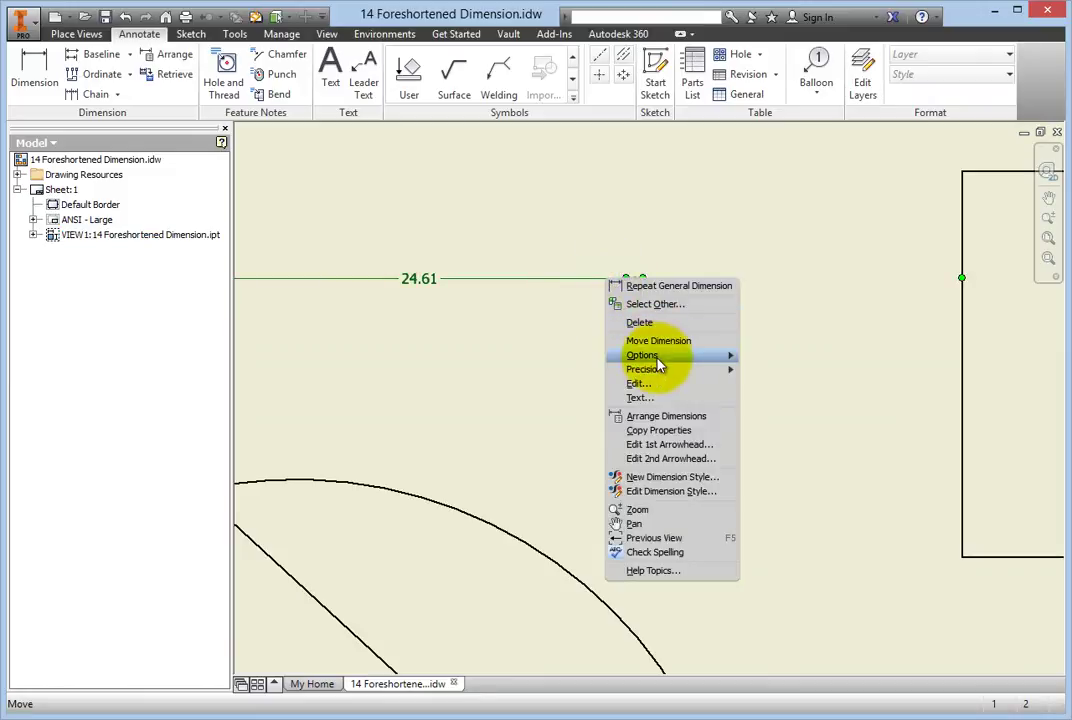
pyautogui.moveTo(670, 357)
pyautogui.click(773, 360)
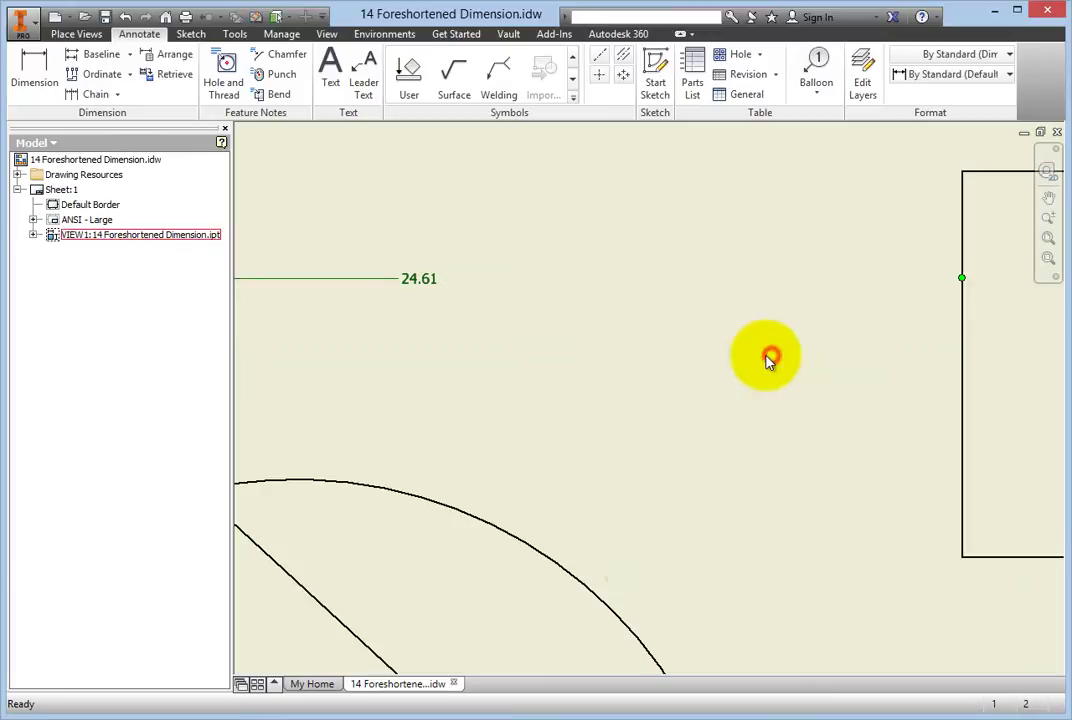
pyautogui.click(633, 362)
# Drag the 24.61 value further right toward the block and clear the selection
pyautogui.scroll(-3, 631, 380)
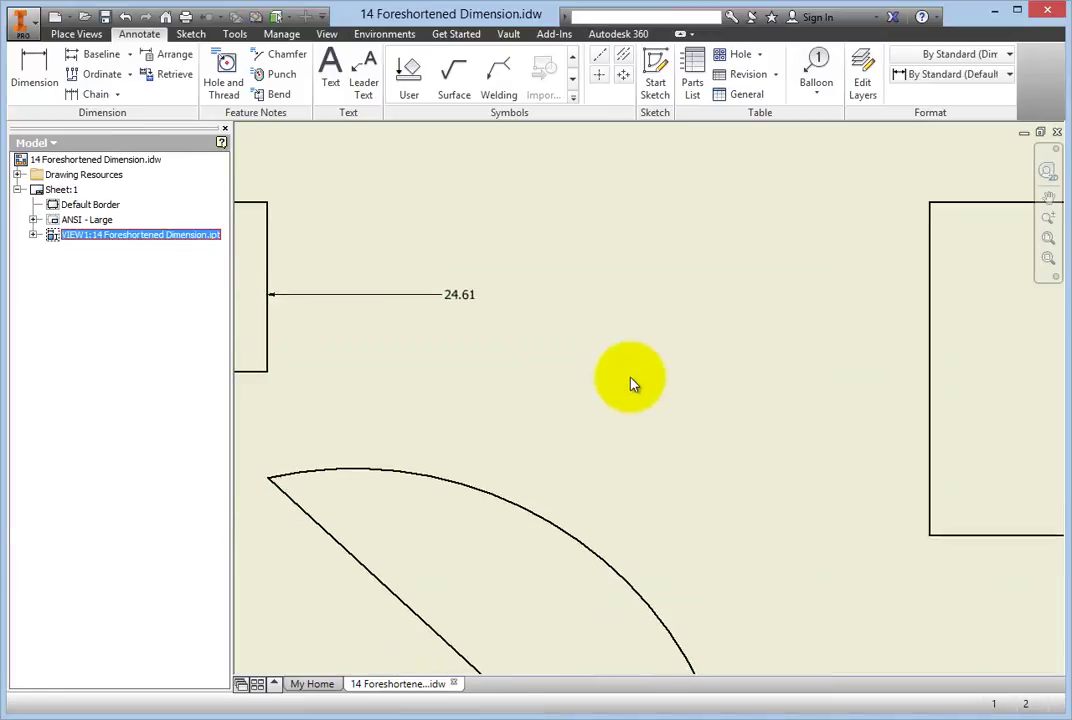
pyautogui.scroll(-3, 629, 385)
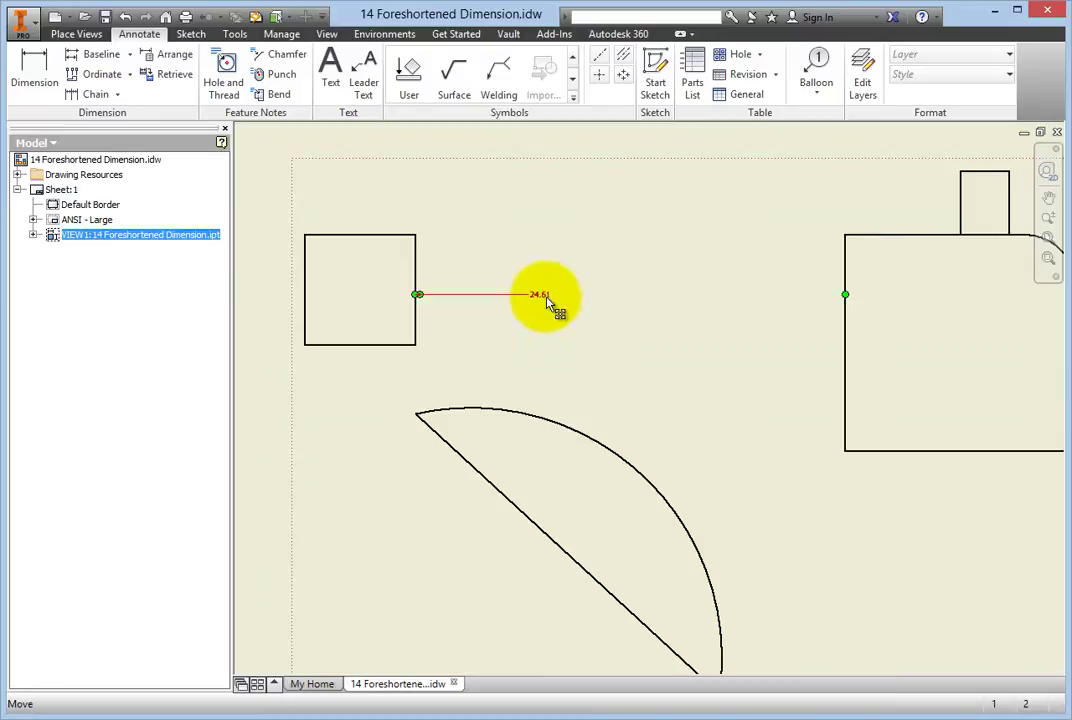
pyautogui.moveTo(548, 302); pyautogui.dragTo(612, 282)
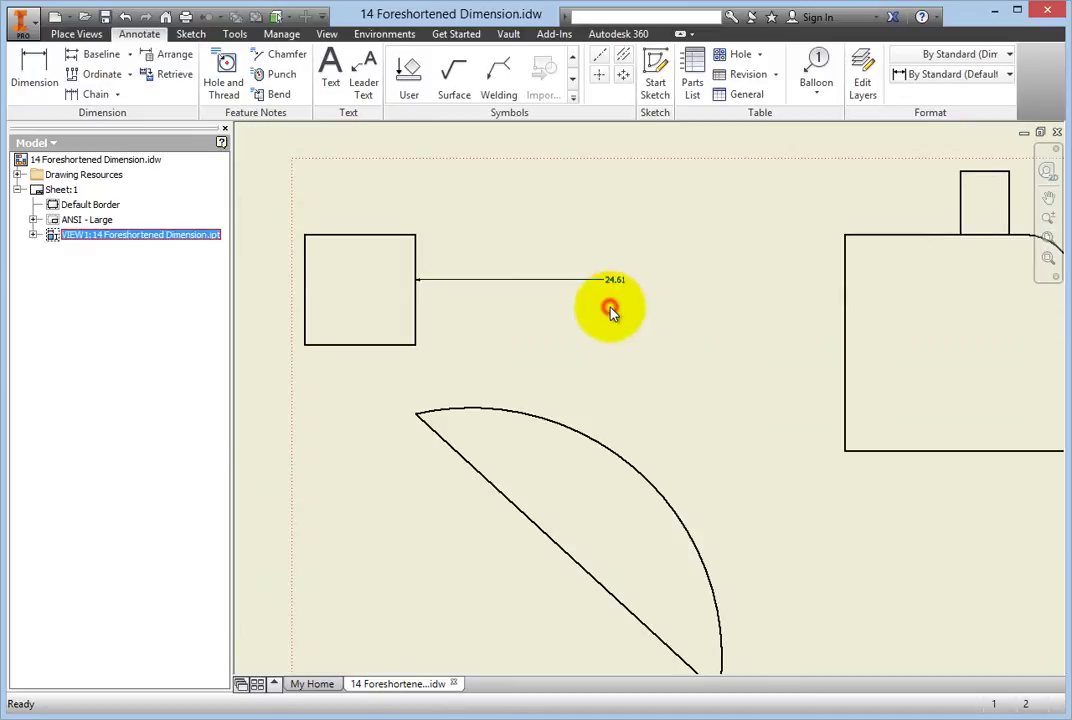
pyautogui.press('Escape')
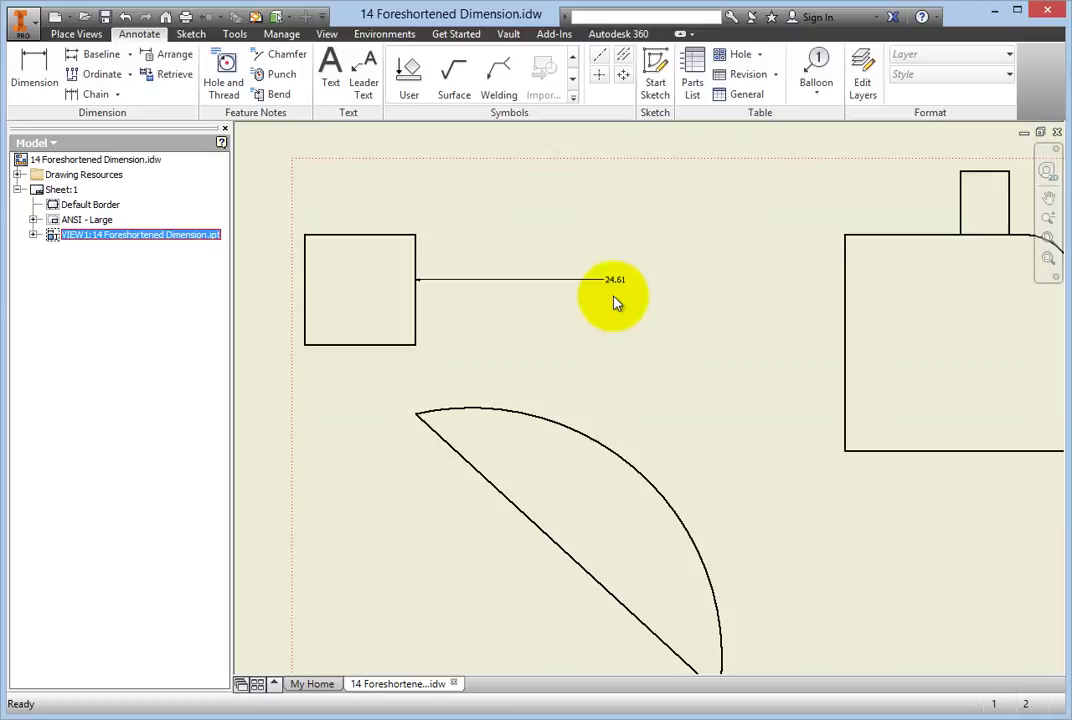
# Deselect the 24.61 dimension and zoom out to show the square, arc and block views
pyautogui.rightClick(616, 283)
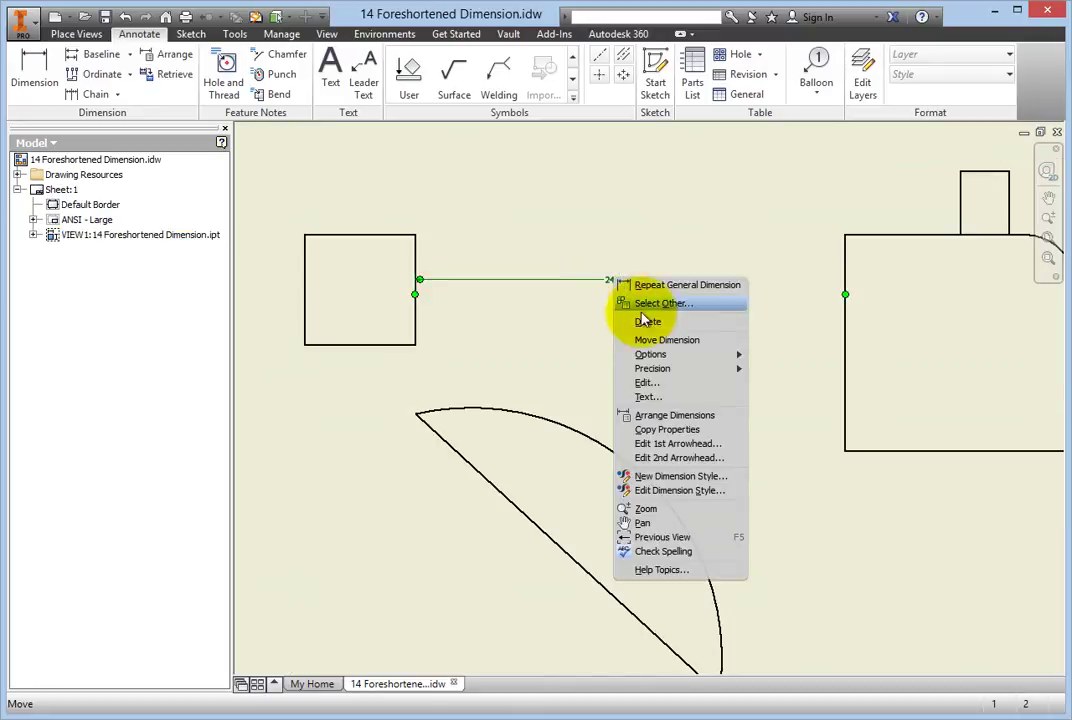
pyautogui.moveTo(657, 357)
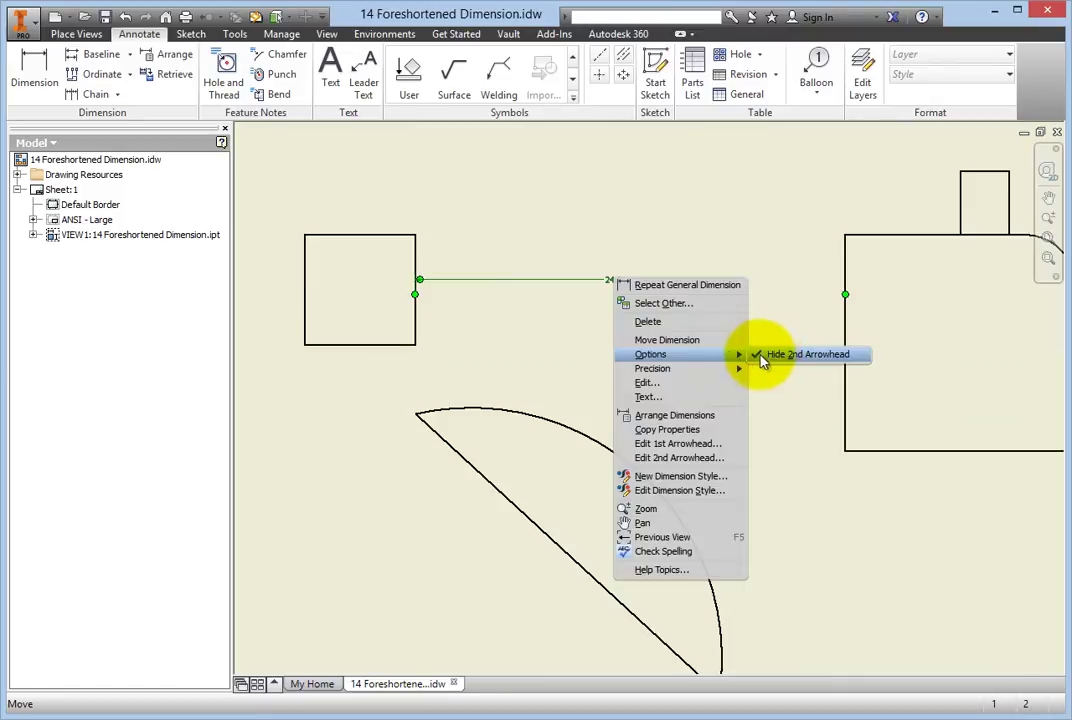
pyautogui.click(522, 340)
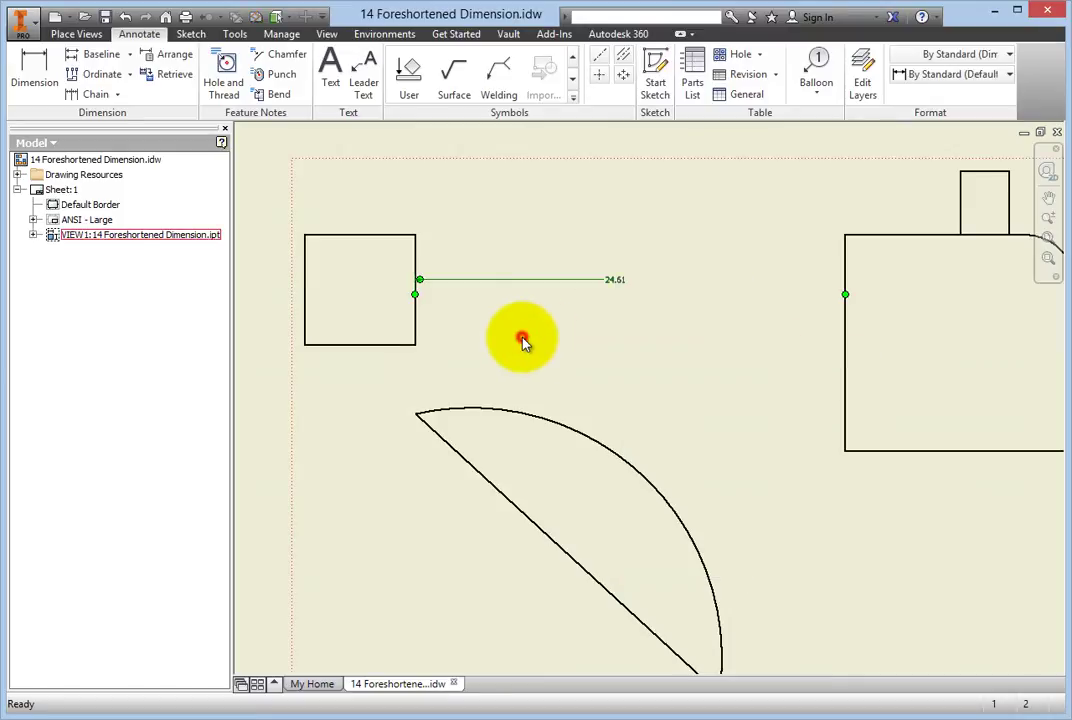
pyautogui.click(522, 340)
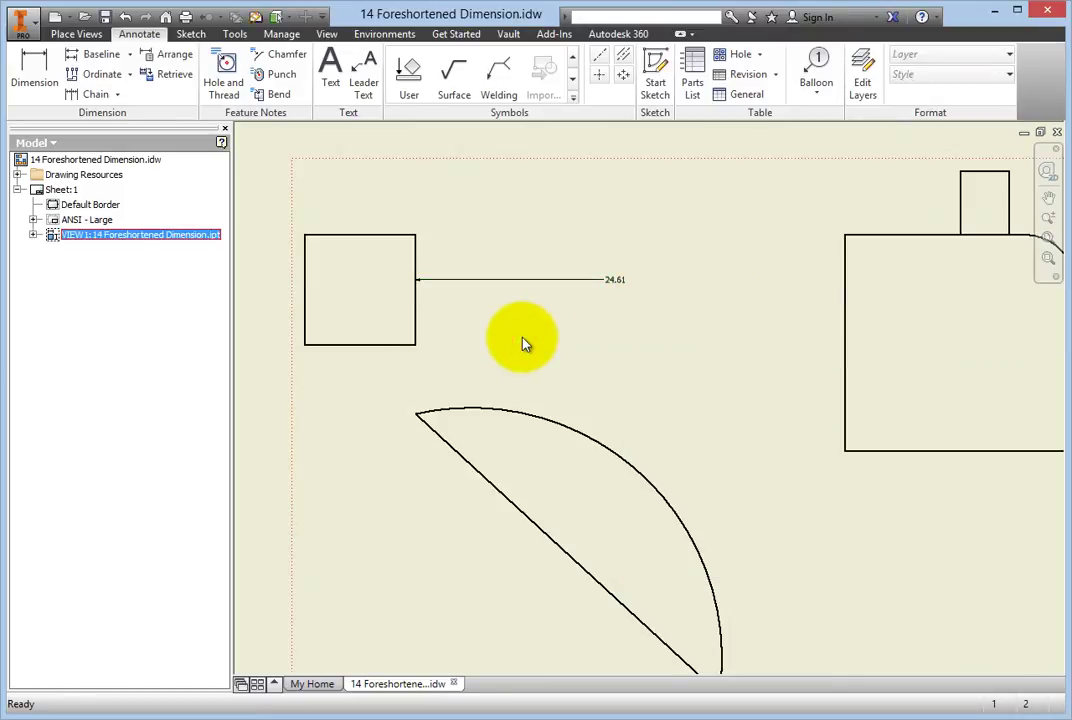
pyautogui.scroll(1, 522, 343)
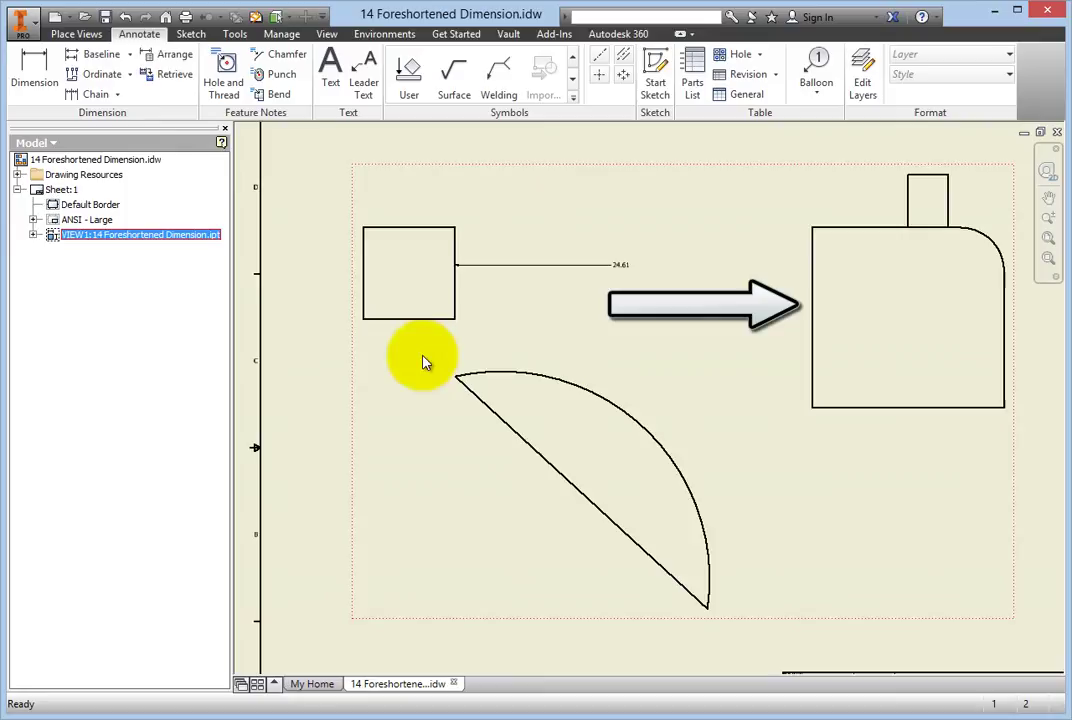
# Start a General Dimension from the block view's left edge to its bottom edge
pyautogui.rightClick(318, 373)
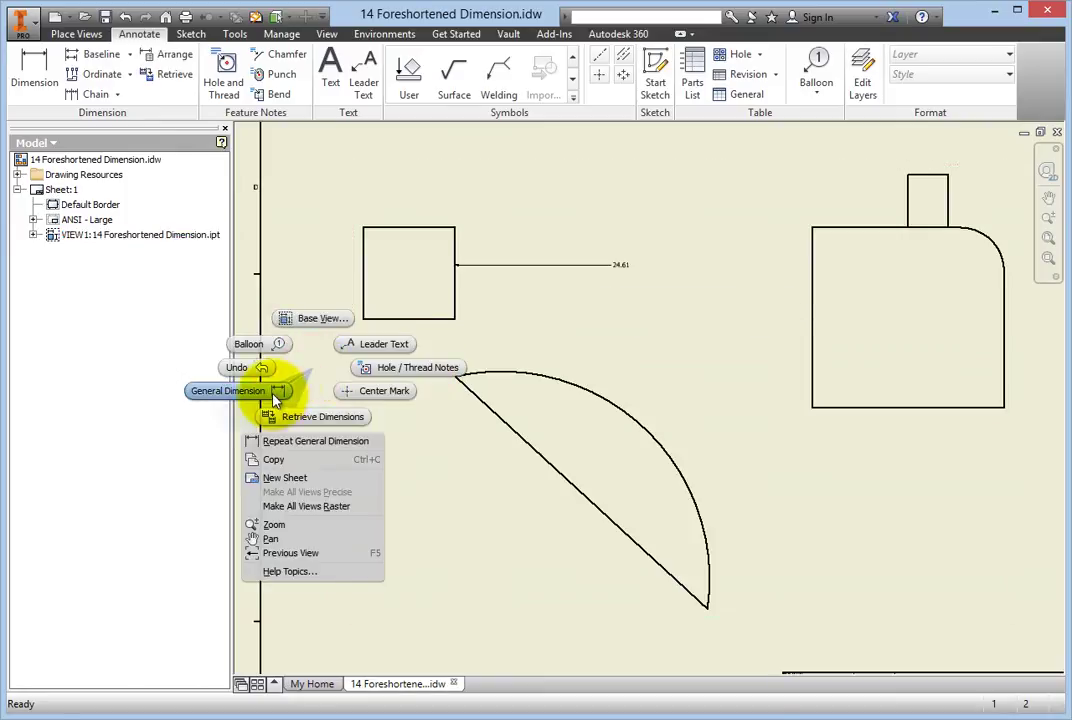
pyautogui.click(275, 396)
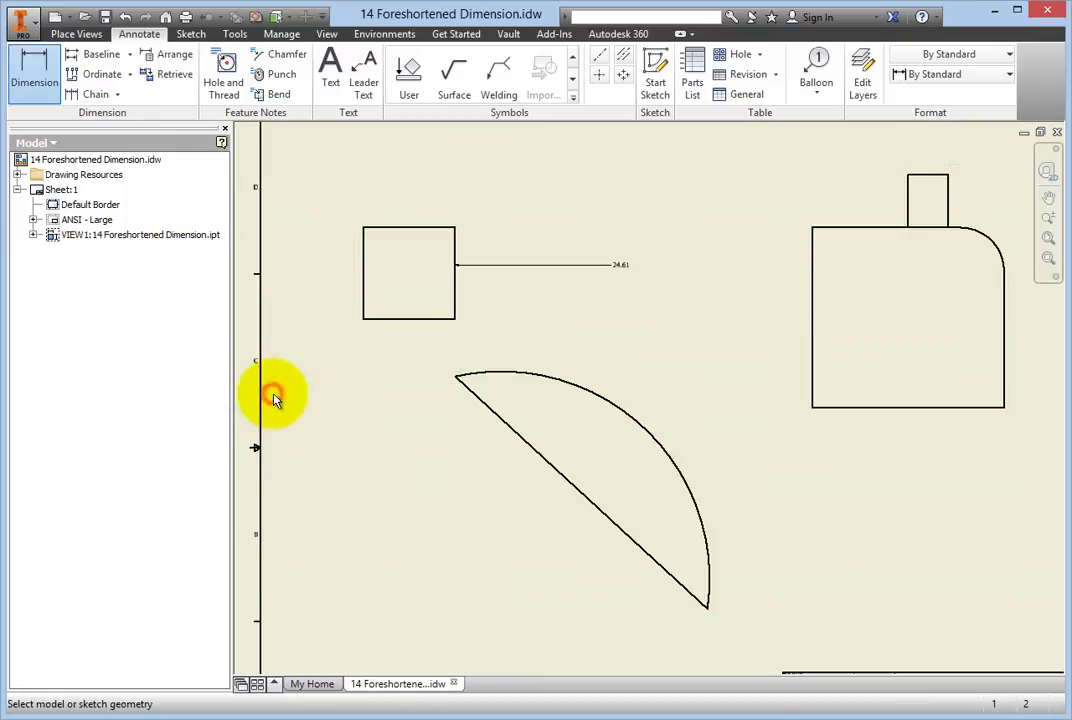
pyautogui.click(812, 392)
pyautogui.scroll(-2, 833, 390)
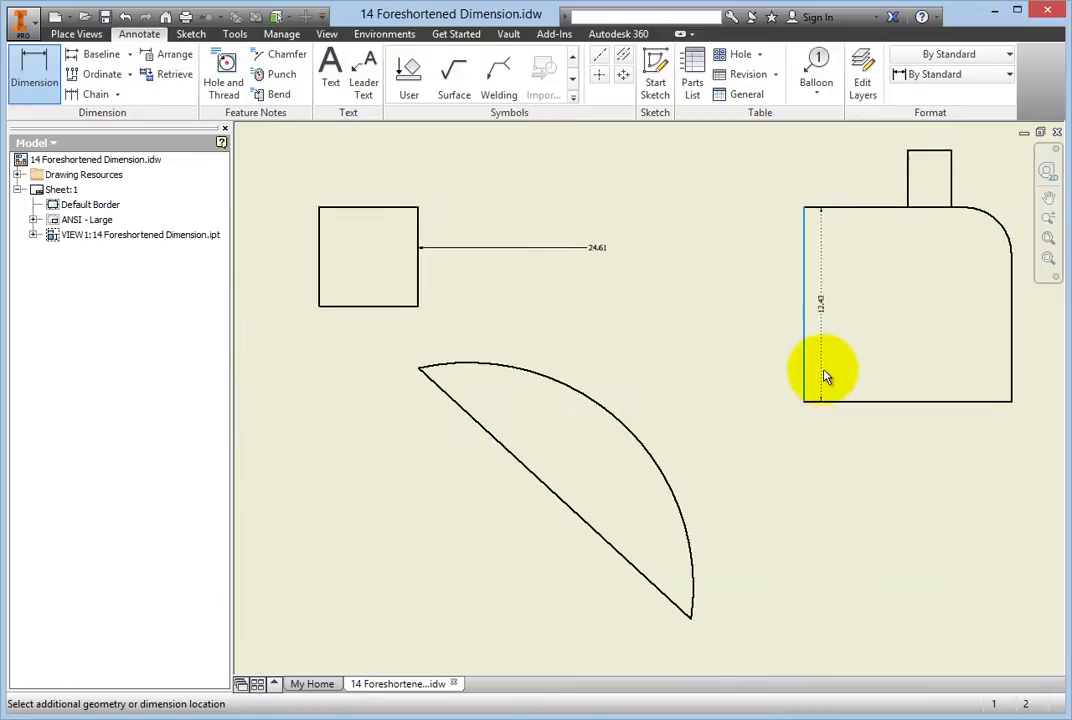
pyautogui.scroll(-3, 803, 364)
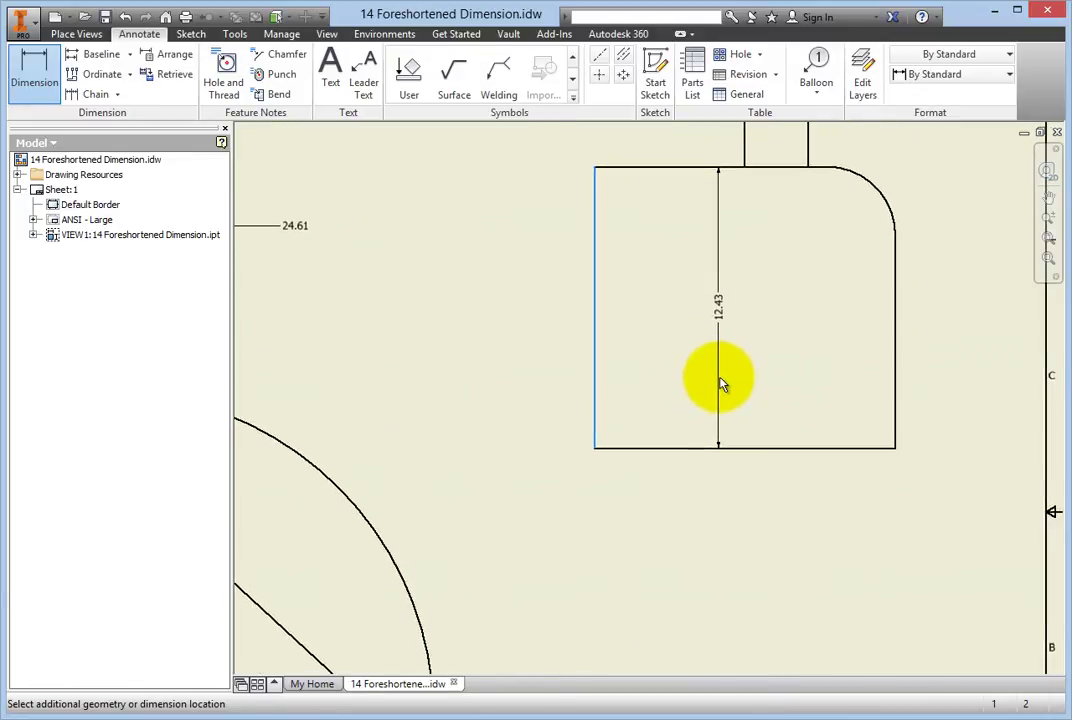
pyautogui.click(721, 449)
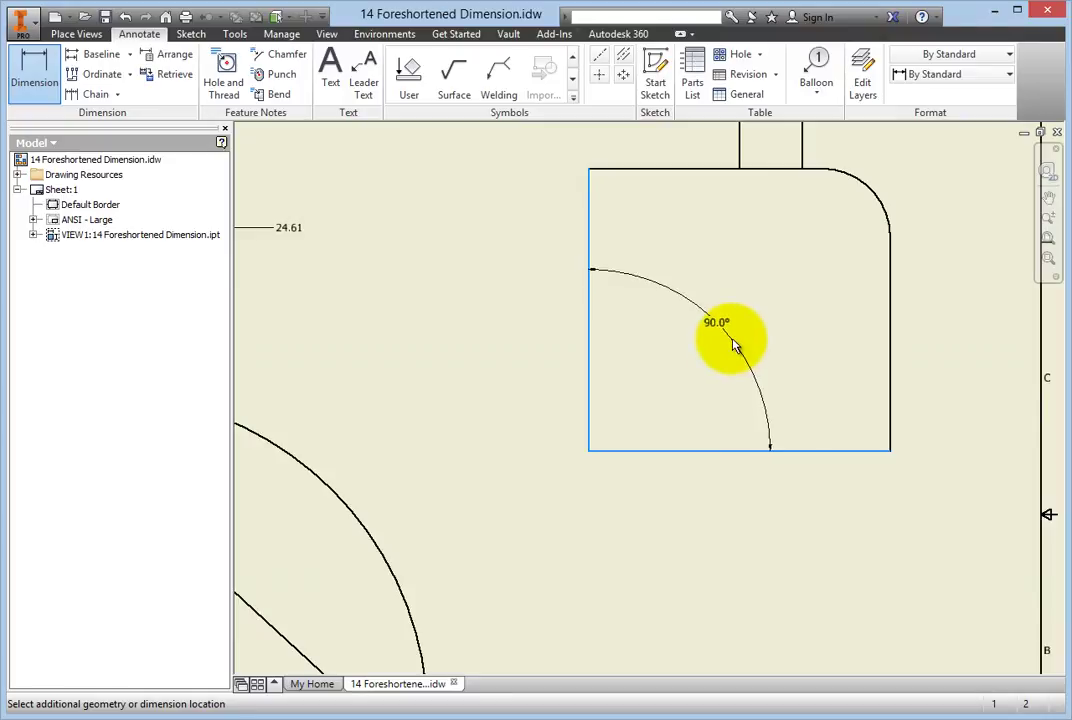
# Make the 90.0° angle Angular Foreshortened and place it inside the block
pyautogui.rightClick(733, 345)
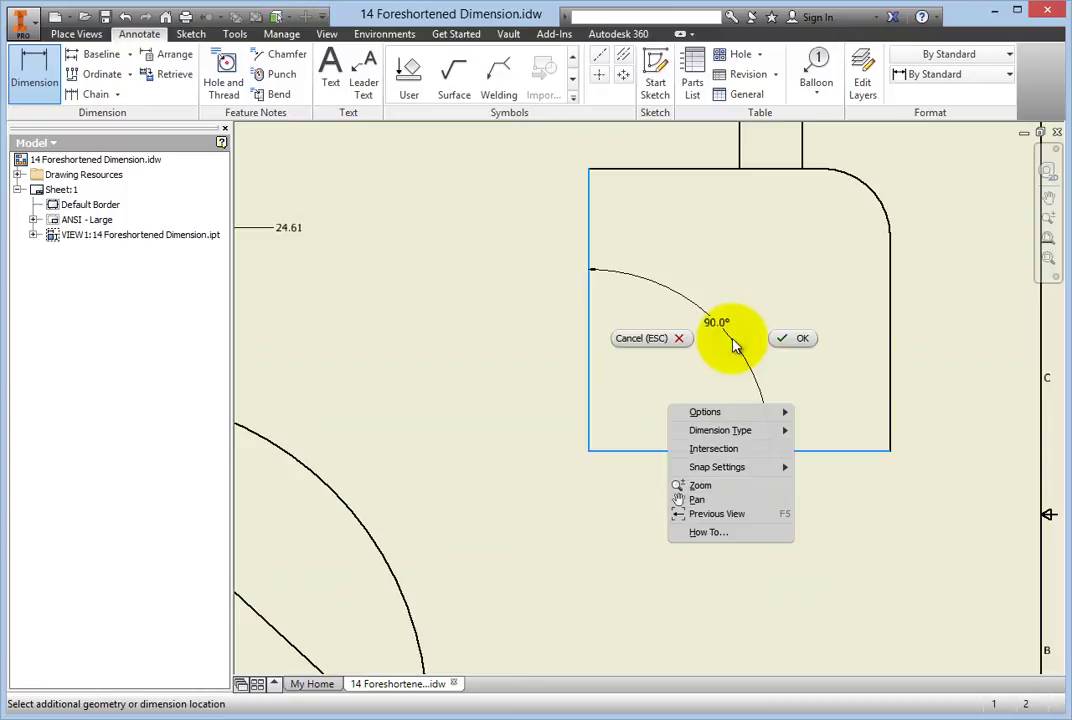
pyautogui.moveTo(773, 432)
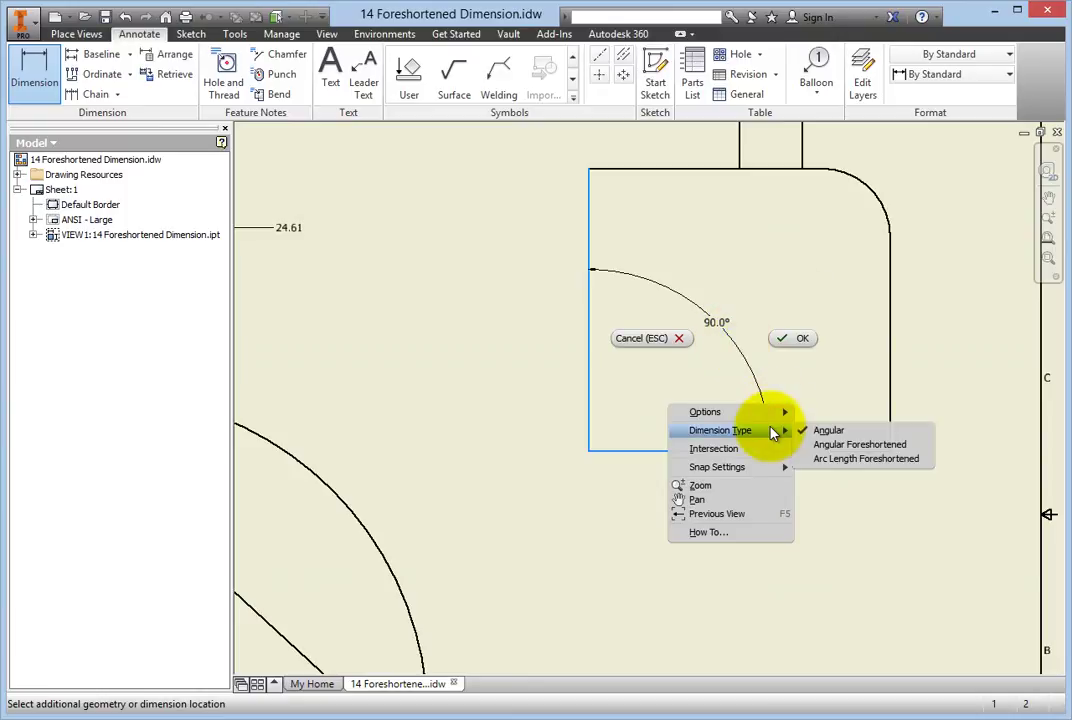
pyautogui.click(826, 444)
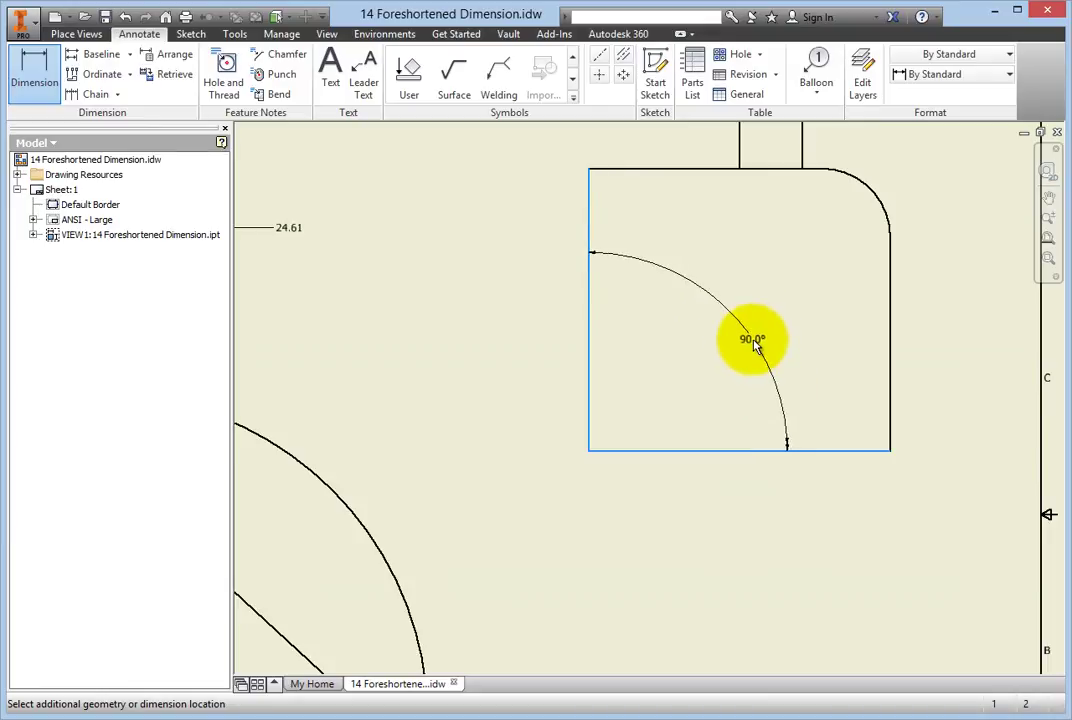
pyautogui.click(743, 334)
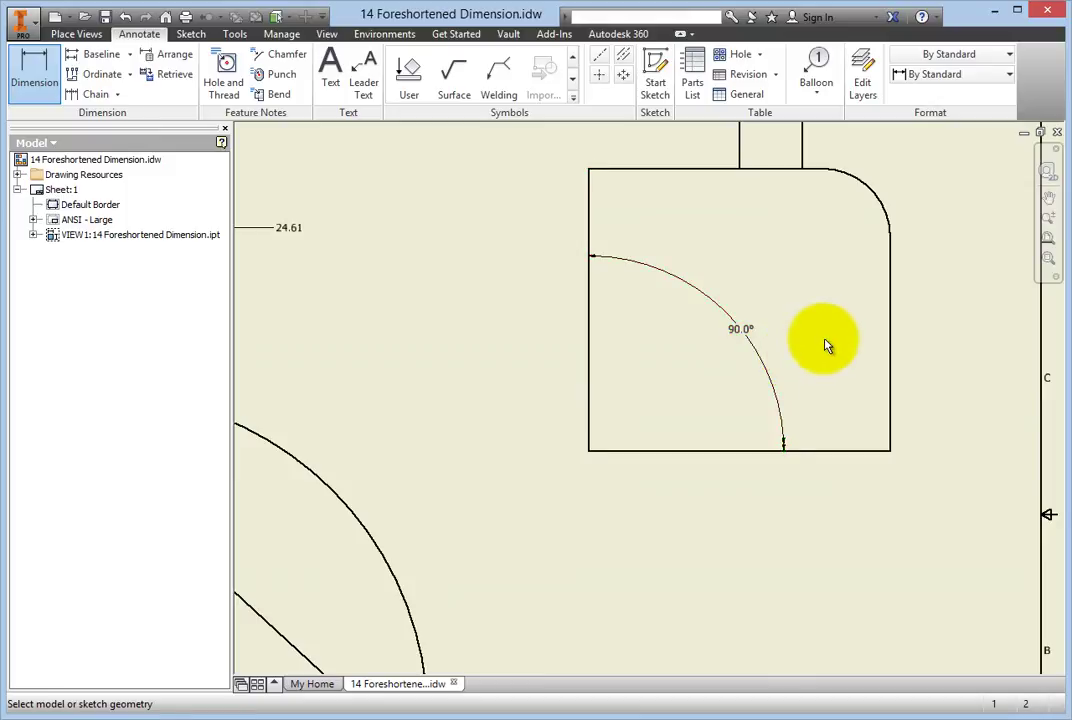
# Hide the second arrowhead of the 90.0° angle dimension
pyautogui.press('Escape')
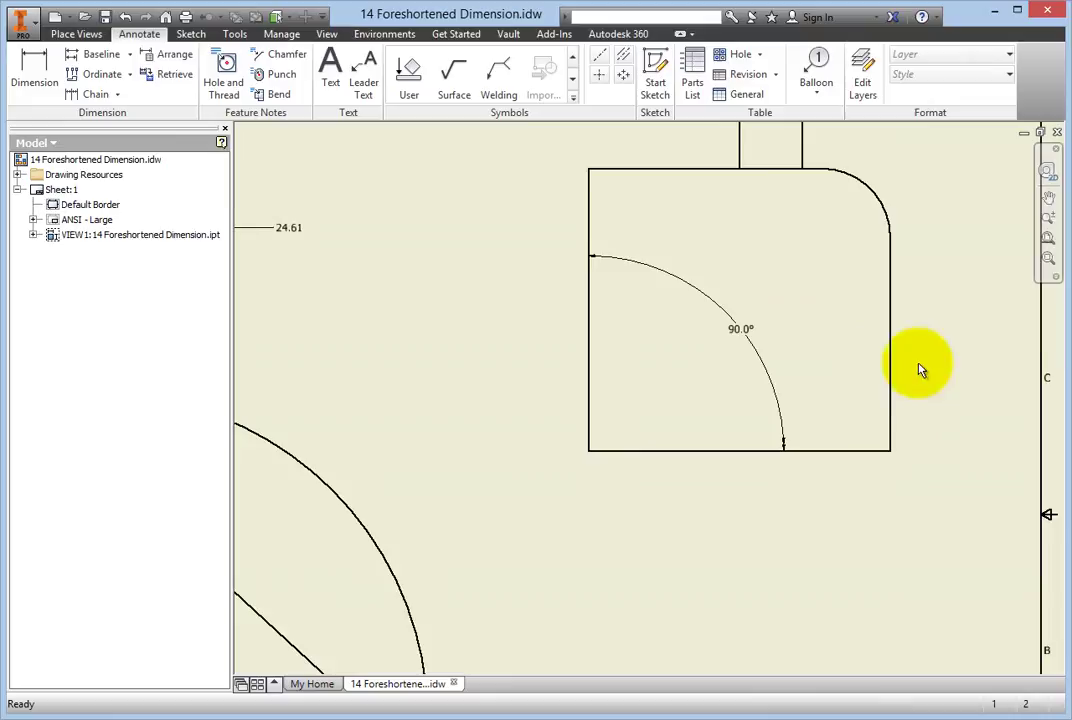
pyautogui.click(779, 390)
pyautogui.rightClick(773, 386)
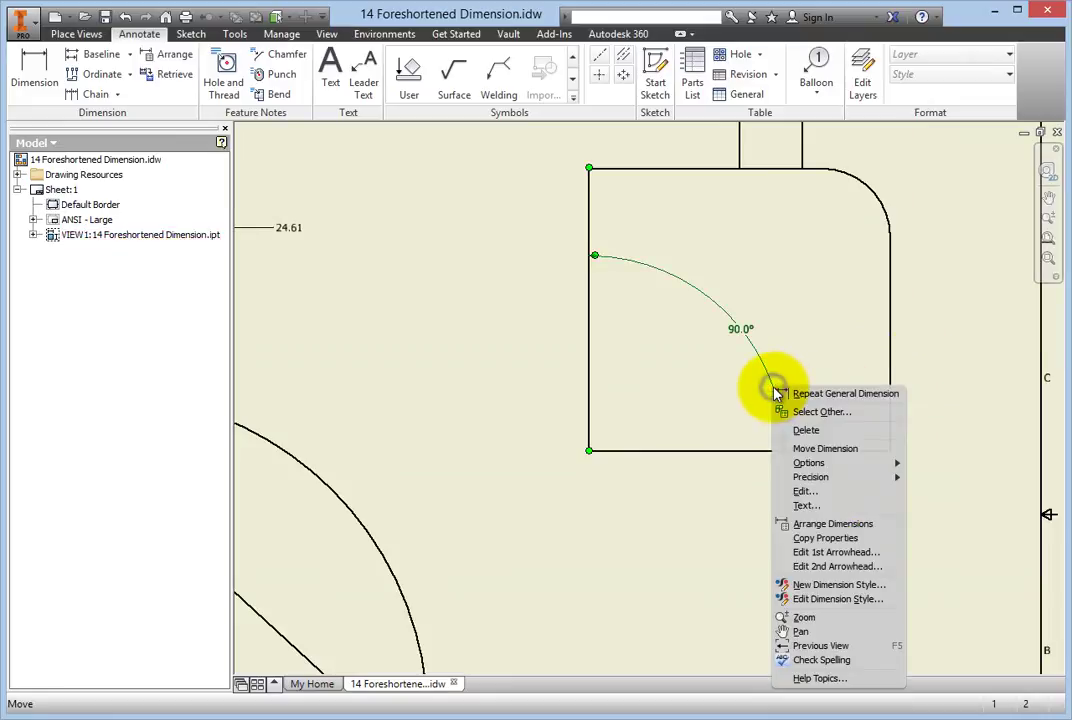
pyautogui.moveTo(885, 466)
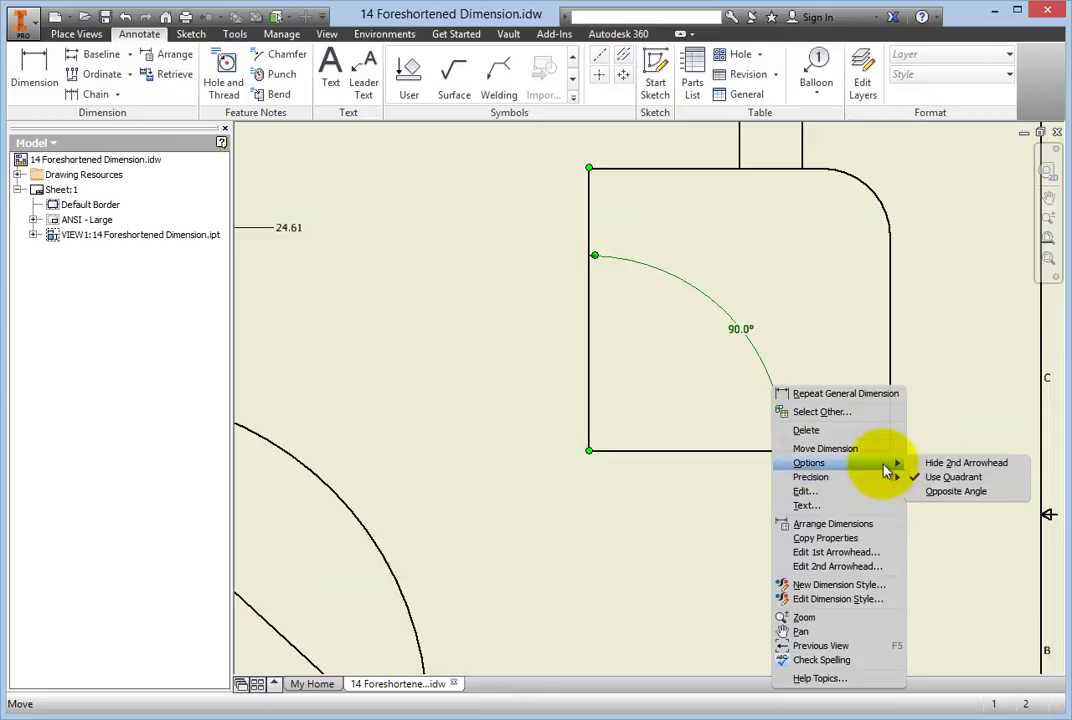
pyautogui.click(927, 464)
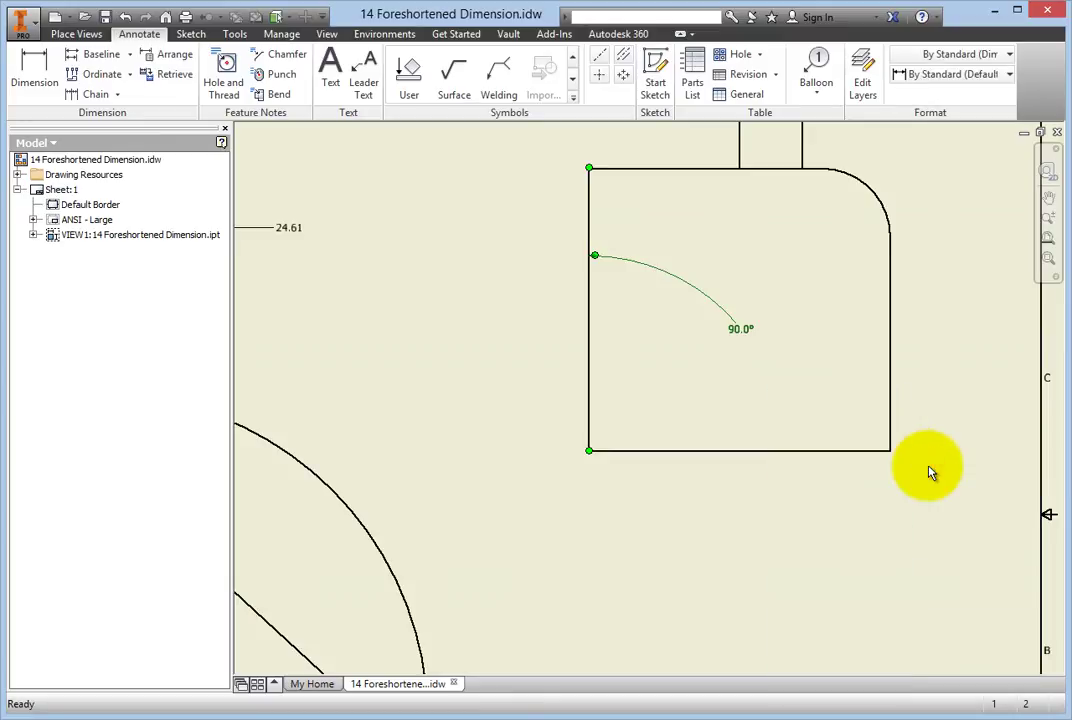
pyautogui.click(928, 467)
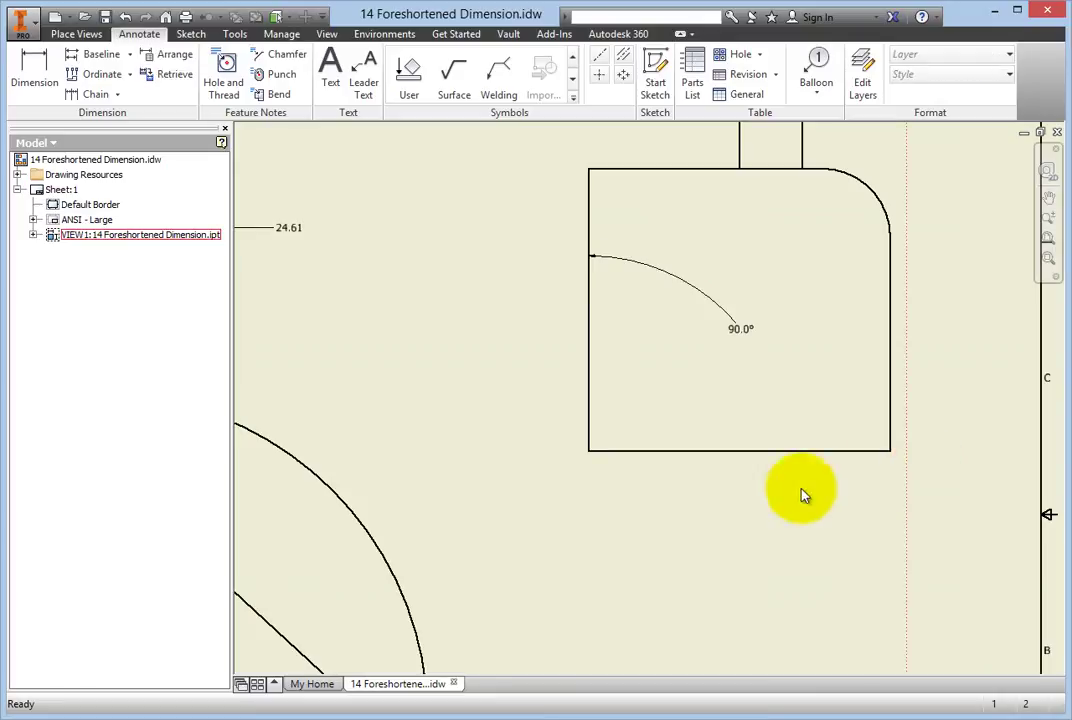
# Start another General Dimension, picking the block view's bottom and top edges
pyautogui.scroll(5, 491, 451)
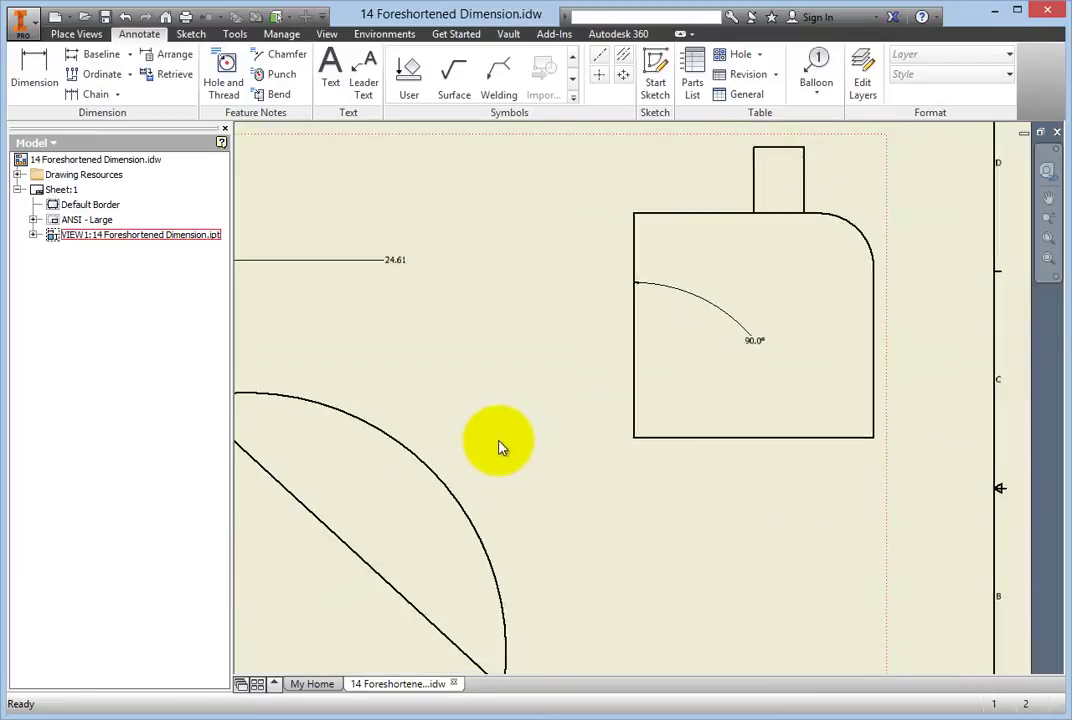
pyautogui.rightClick(306, 384)
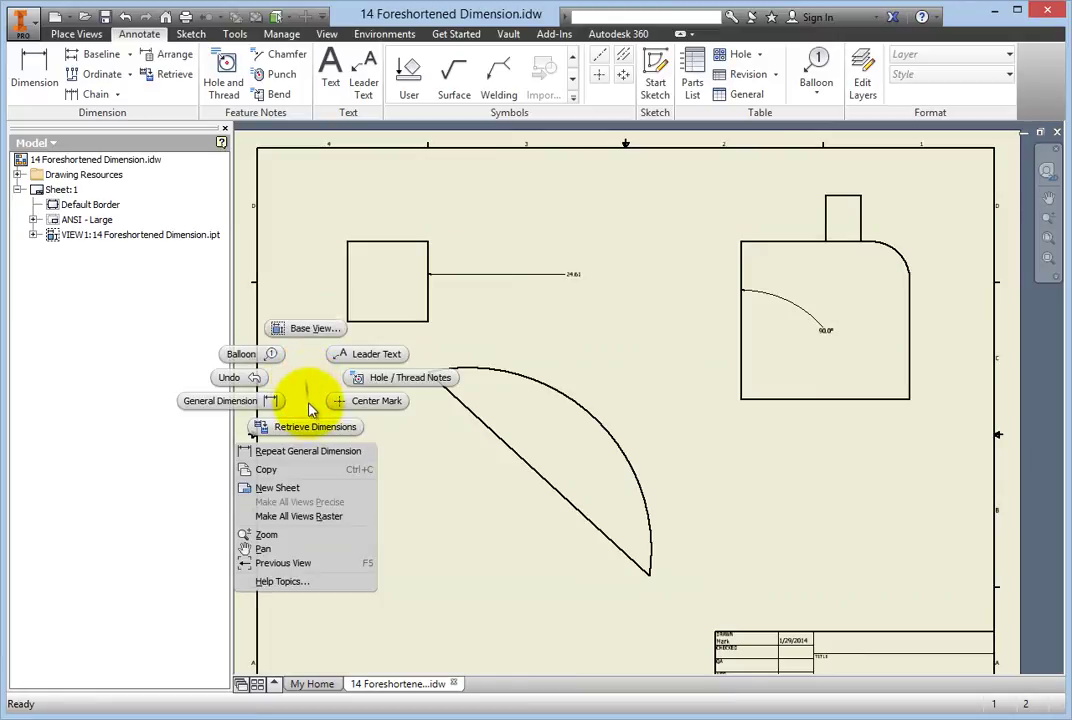
pyautogui.click(273, 403)
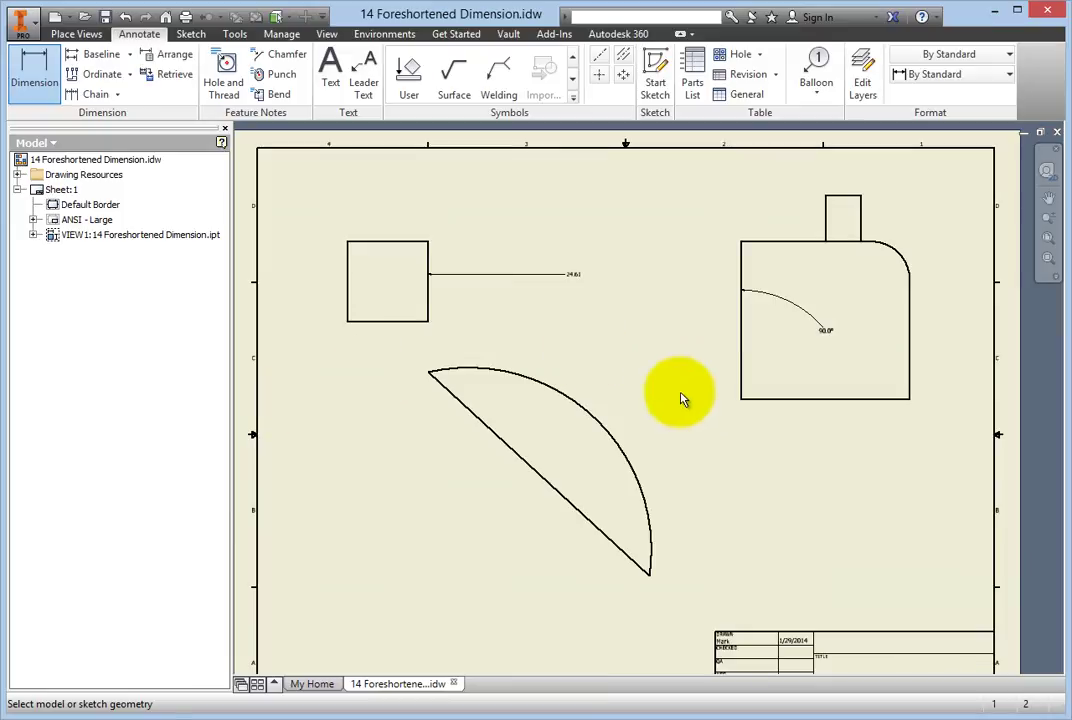
pyautogui.click(744, 400)
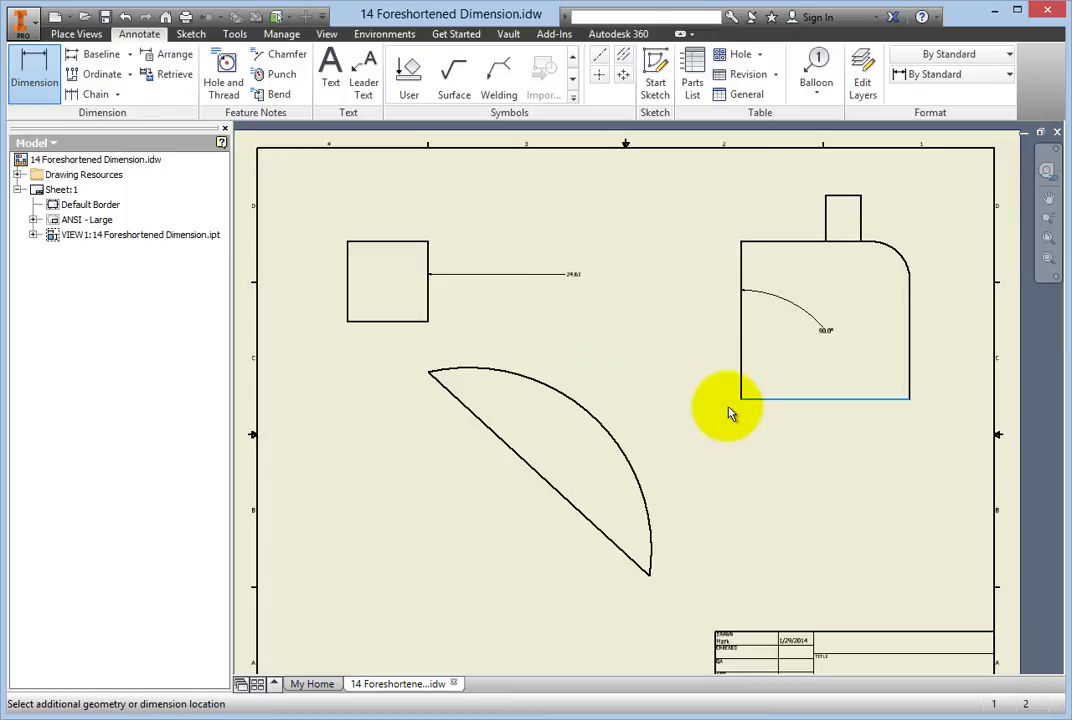
pyautogui.click(743, 243)
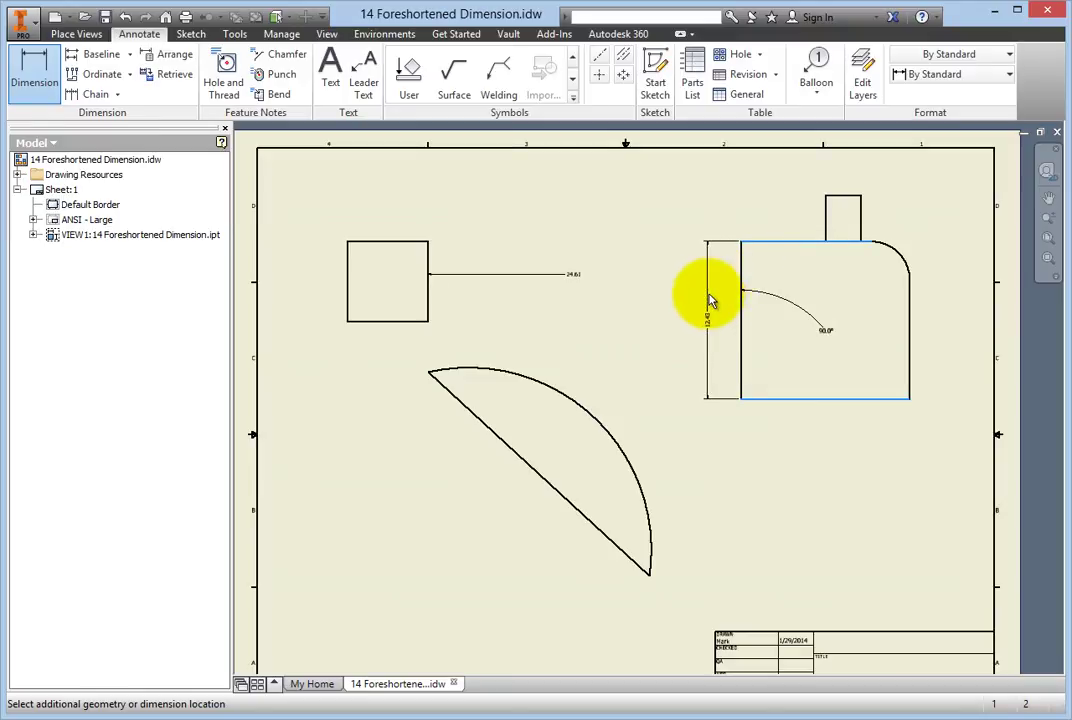
pyautogui.scroll(-3, 710, 298)
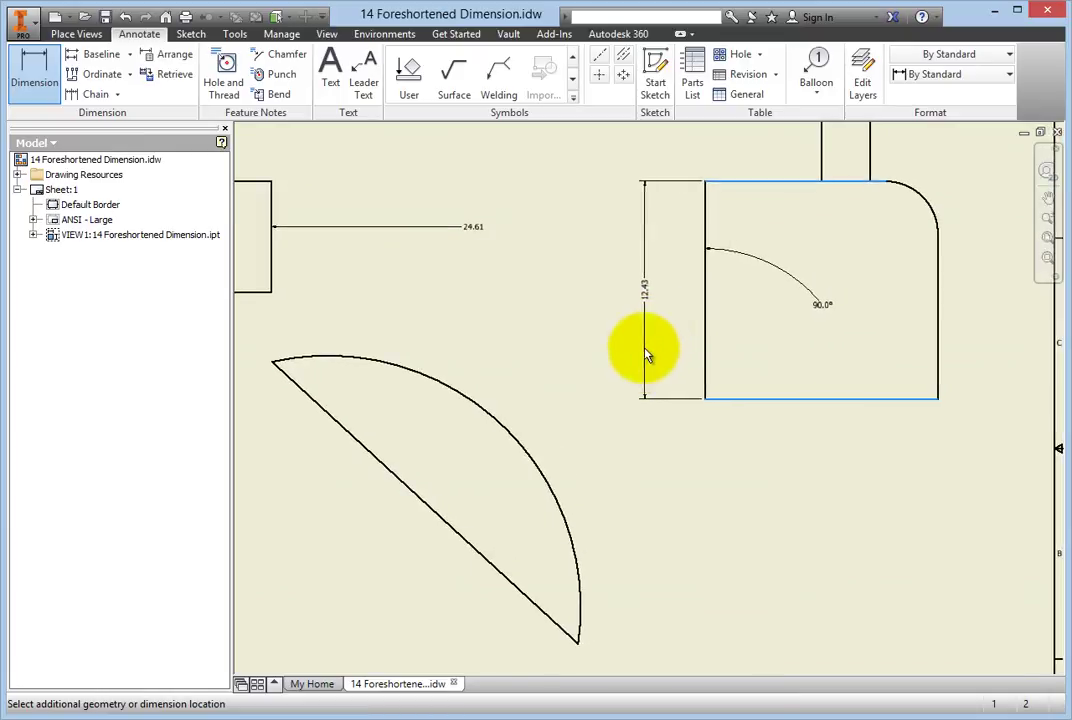
# Add a 40.4° Angular Foreshortened dimension on the arc and finish with OK
pyautogui.click(500, 425)
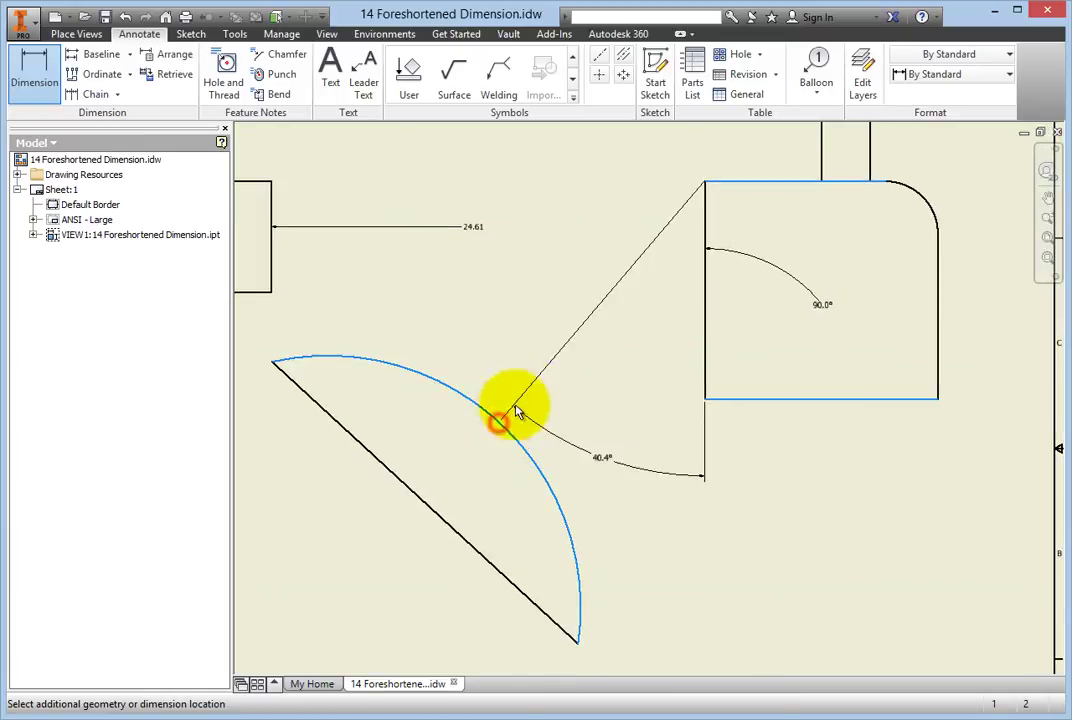
pyautogui.rightClick(585, 383)
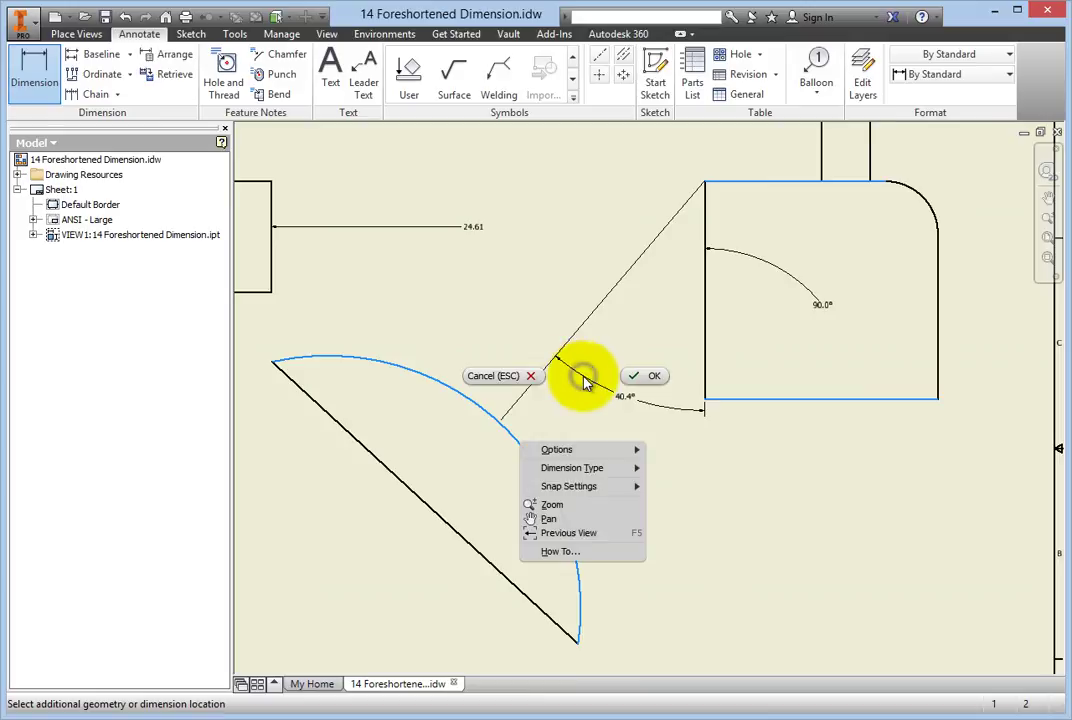
pyautogui.moveTo(598, 470)
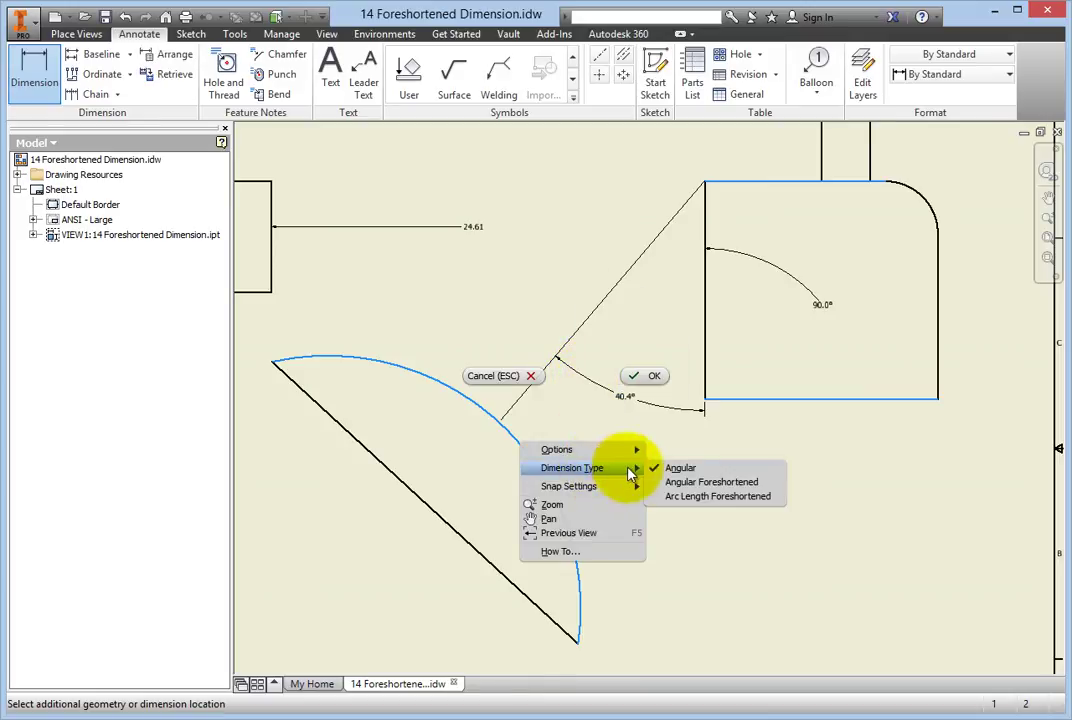
pyautogui.click(700, 481)
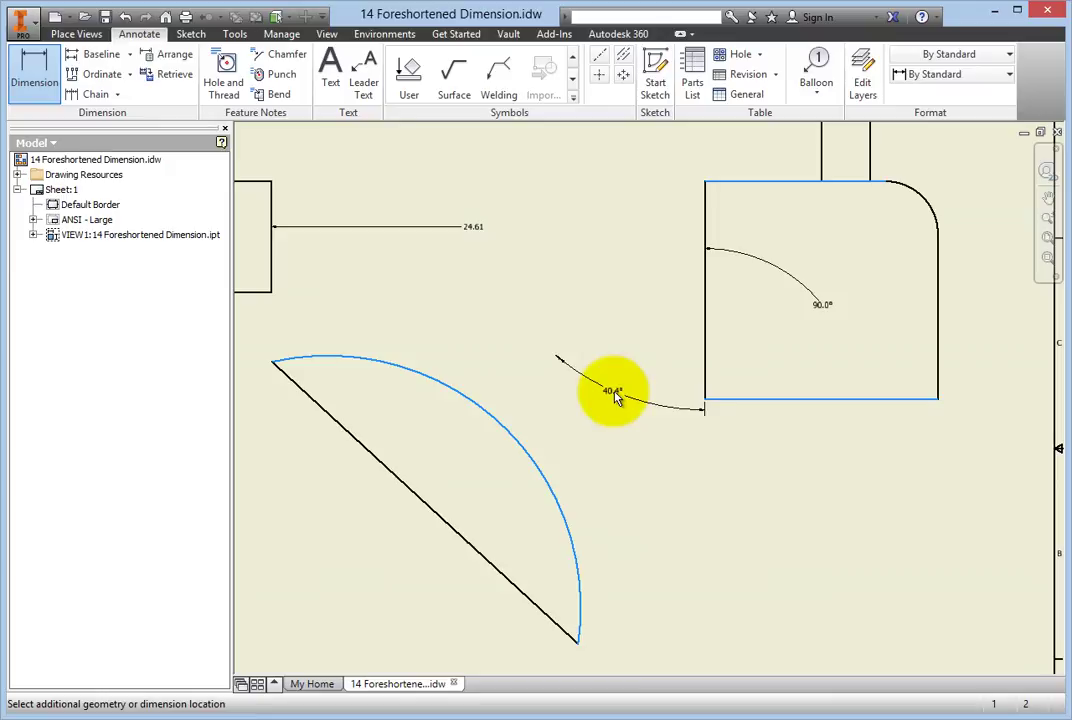
pyautogui.click(601, 404)
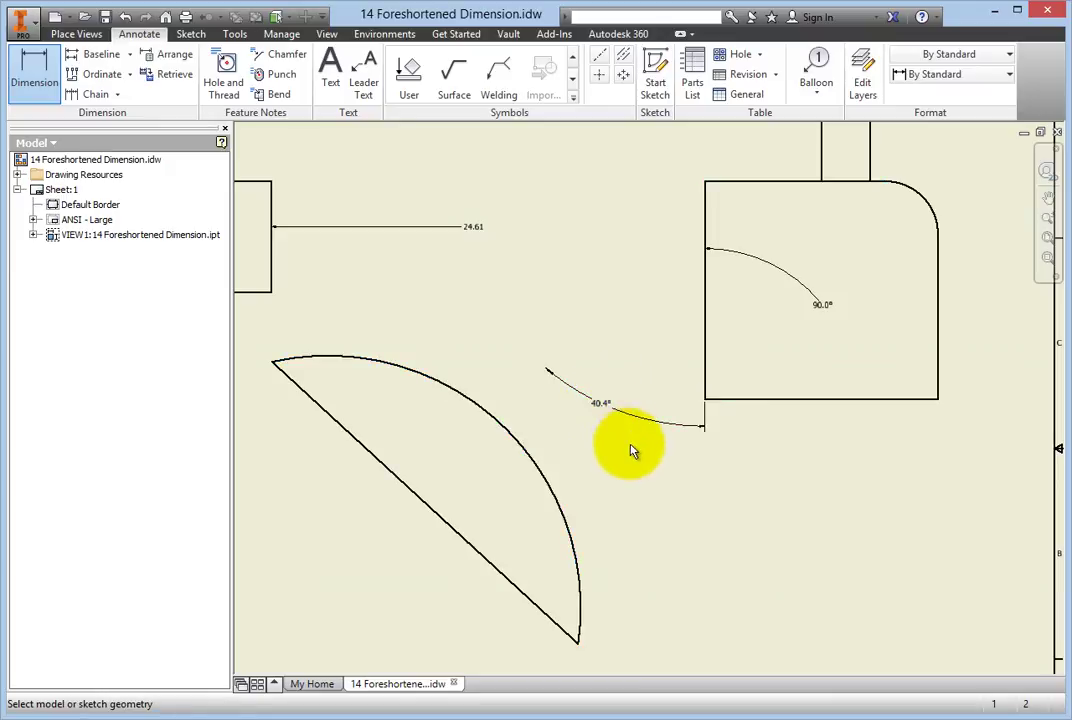
pyautogui.rightClick(650, 463)
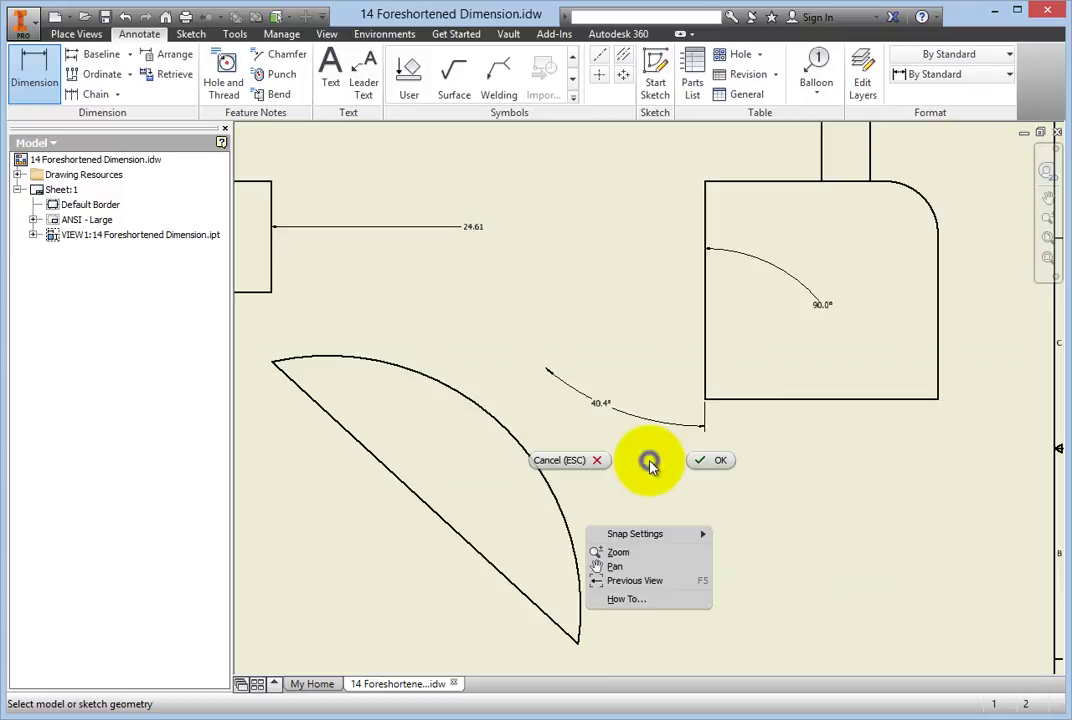
pyautogui.click(708, 460)
# Start a new General Dimension on the arc view's curved edge
pyautogui.scroll(3, 703, 478)
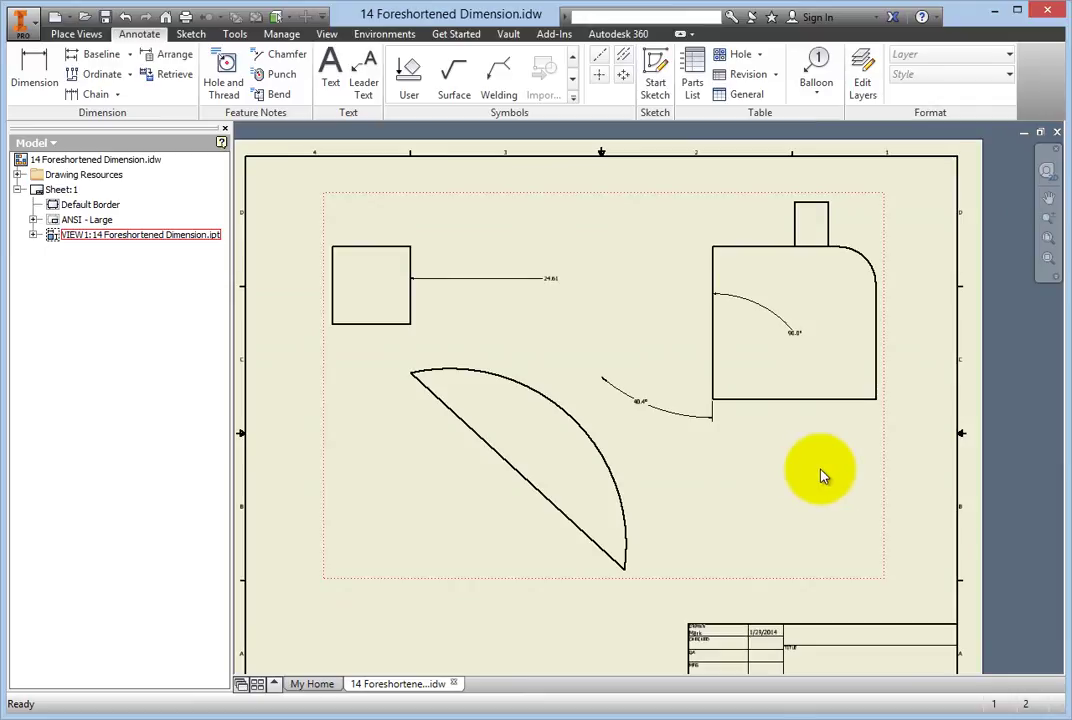
pyautogui.click(910, 474)
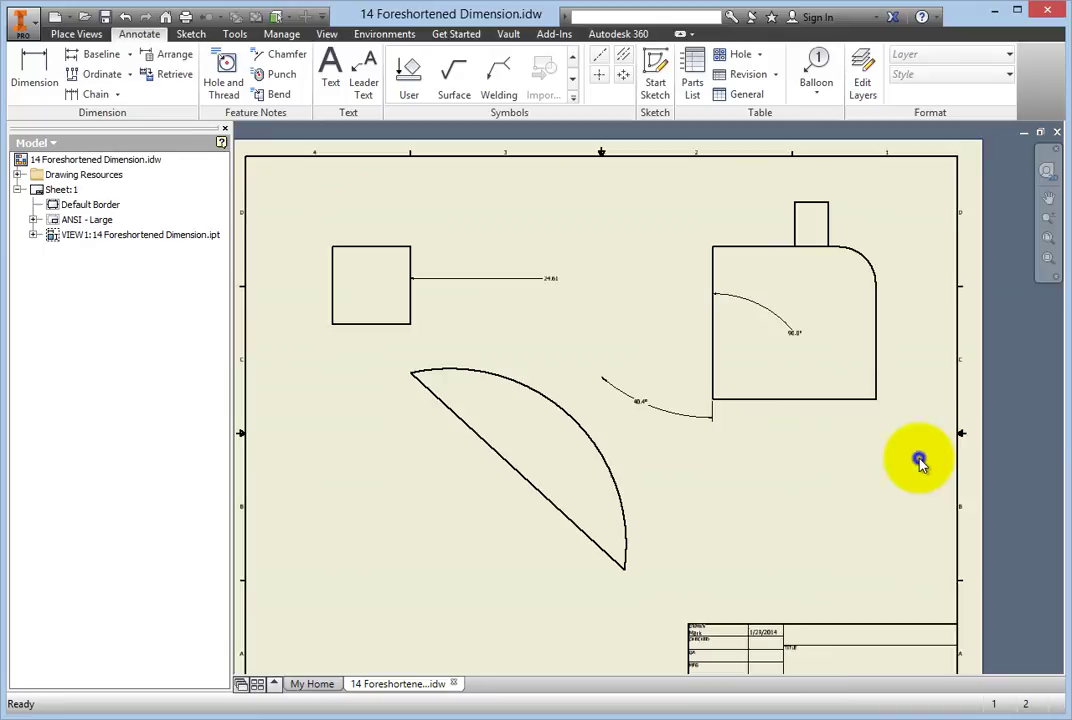
pyautogui.rightClick(910, 472)
pyautogui.click(880, 481)
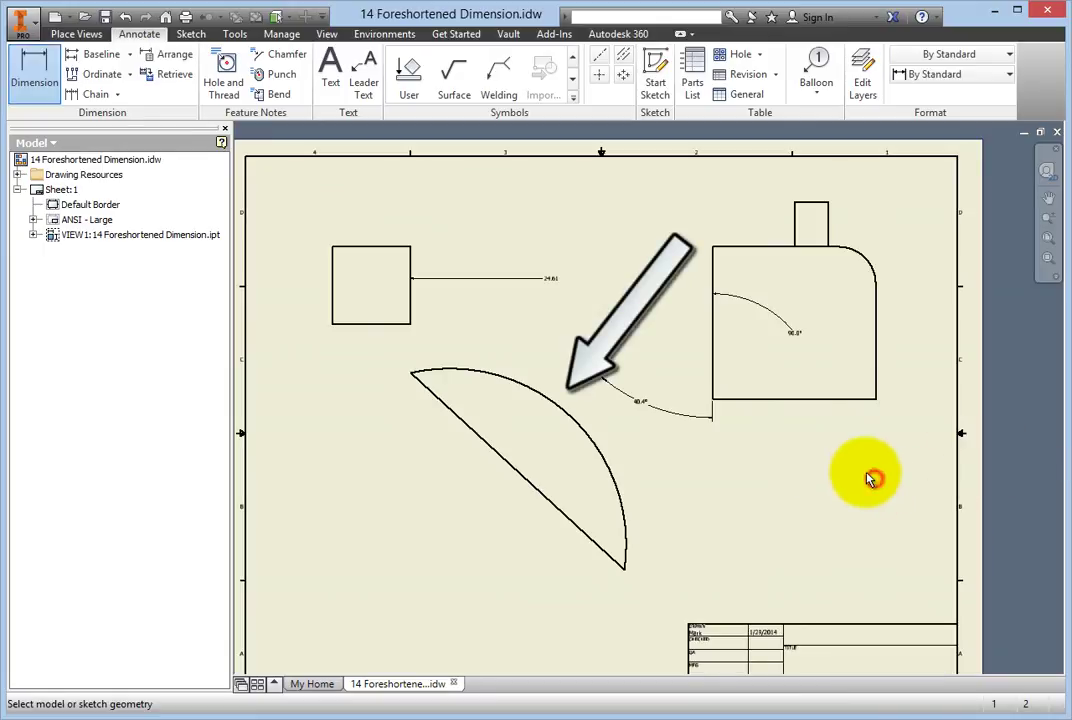
pyautogui.click(618, 491)
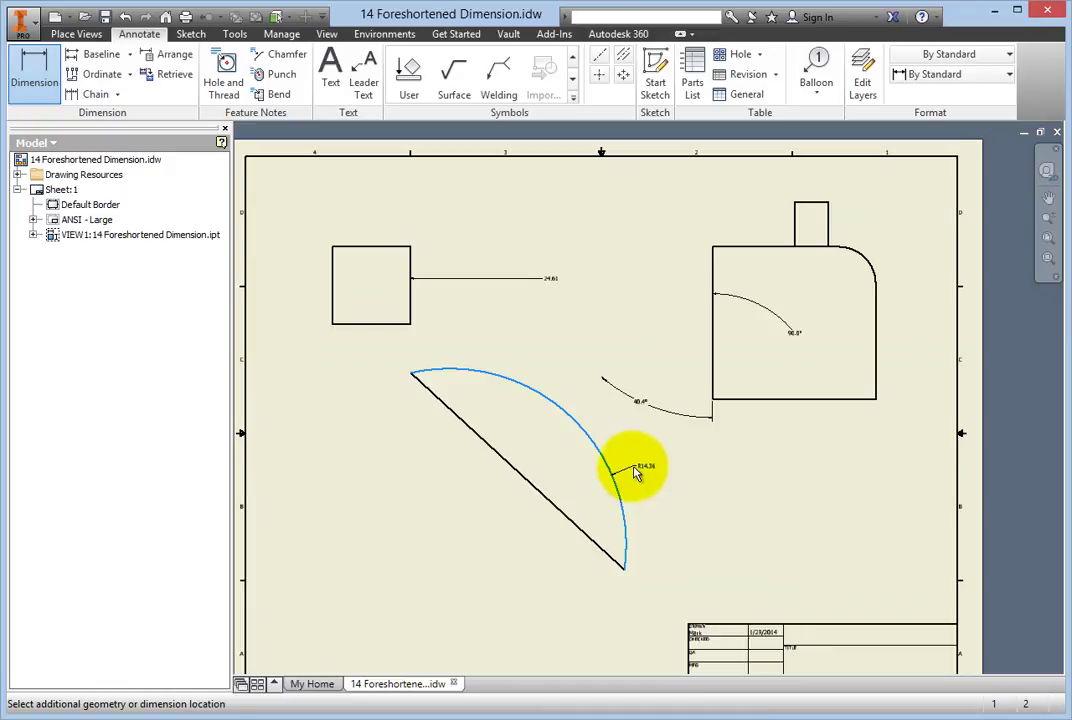
# Make it Arc Length Foreshortened and place the 27.80 dimension beside the arc
pyautogui.scroll(3, 632, 475)
pyautogui.rightClick(632, 462)
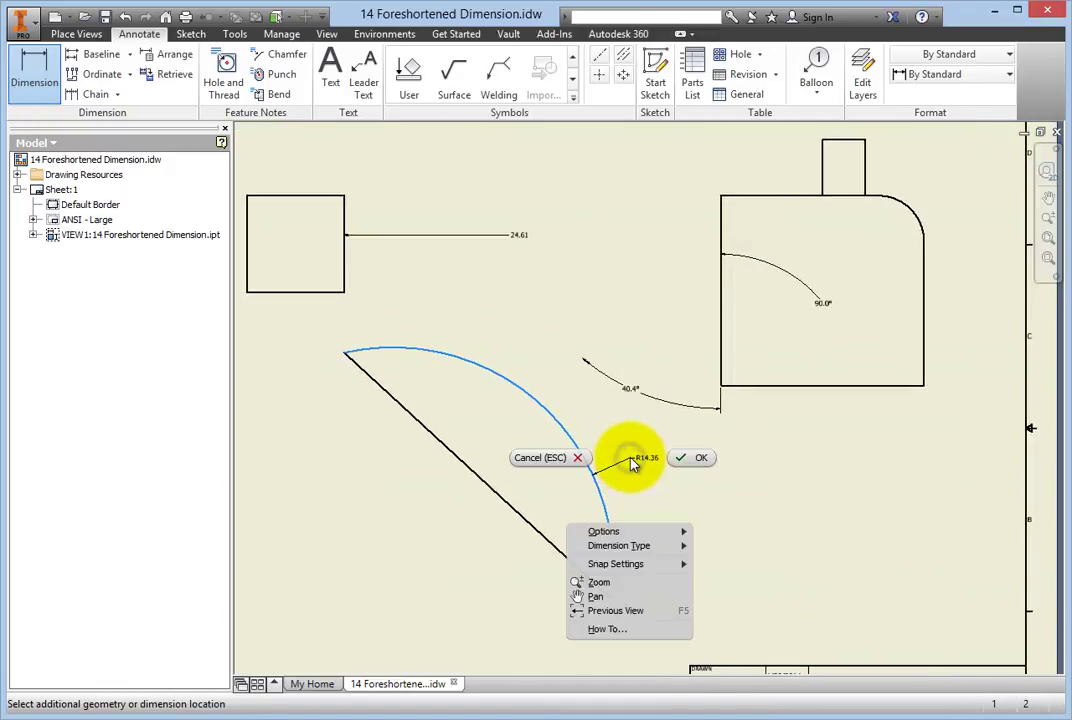
pyautogui.moveTo(652, 549)
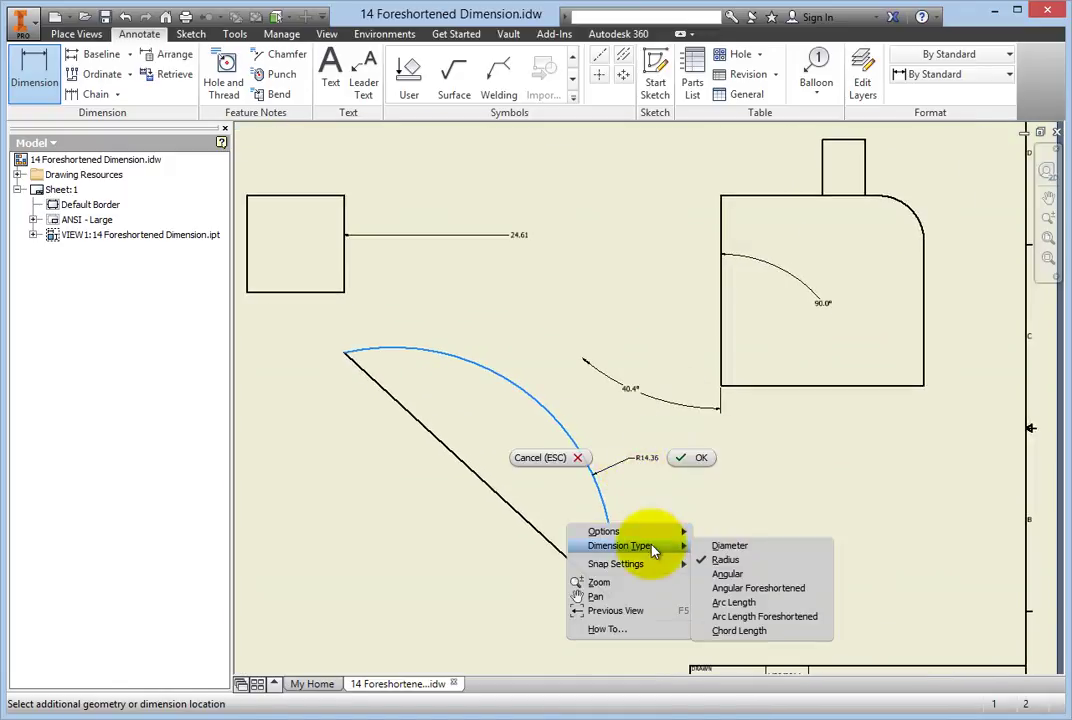
pyautogui.click(785, 616)
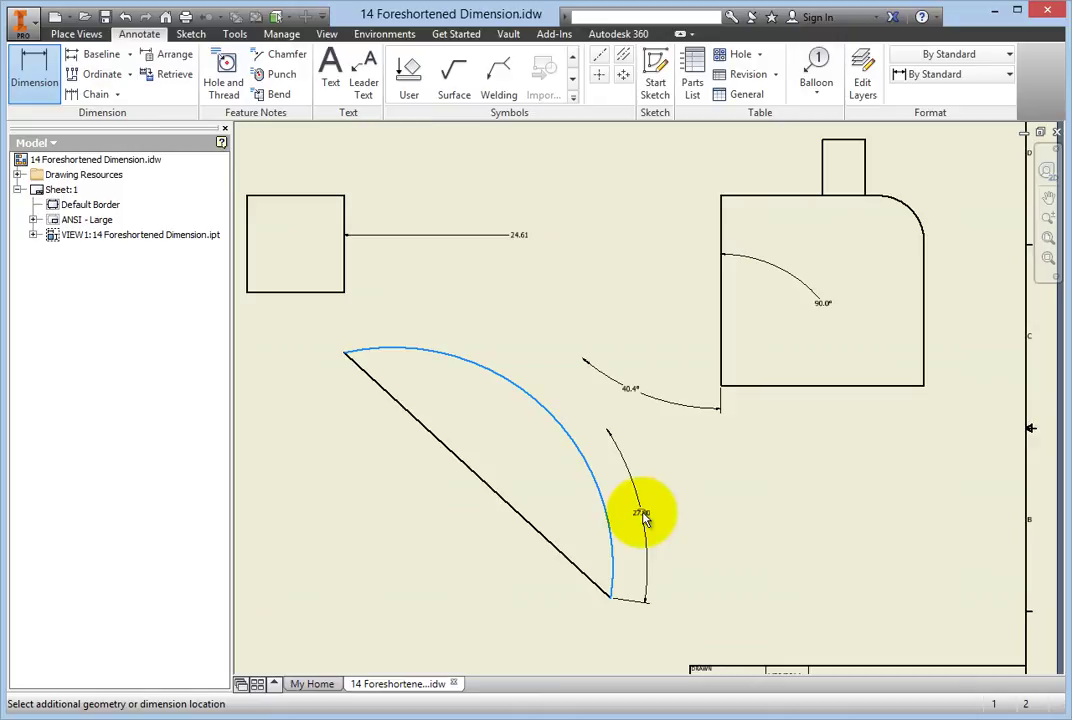
pyautogui.click(636, 498)
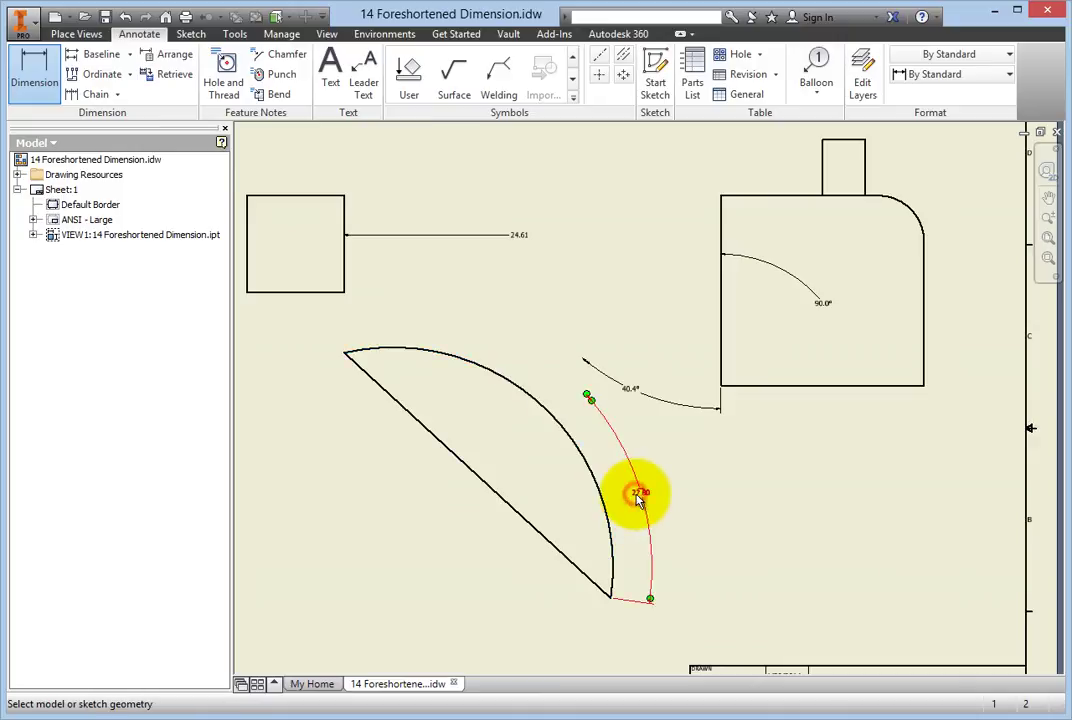
pyautogui.scroll(1, 660, 510)
pyautogui.scroll(1, 762, 527)
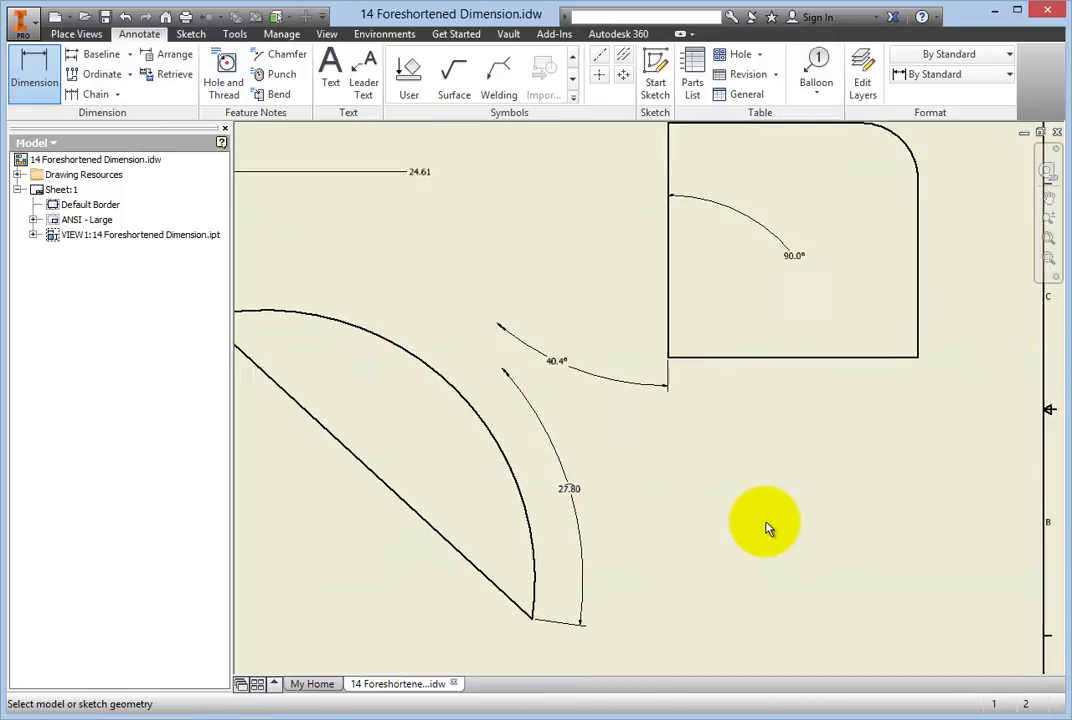
pyautogui.rightClick(763, 527)
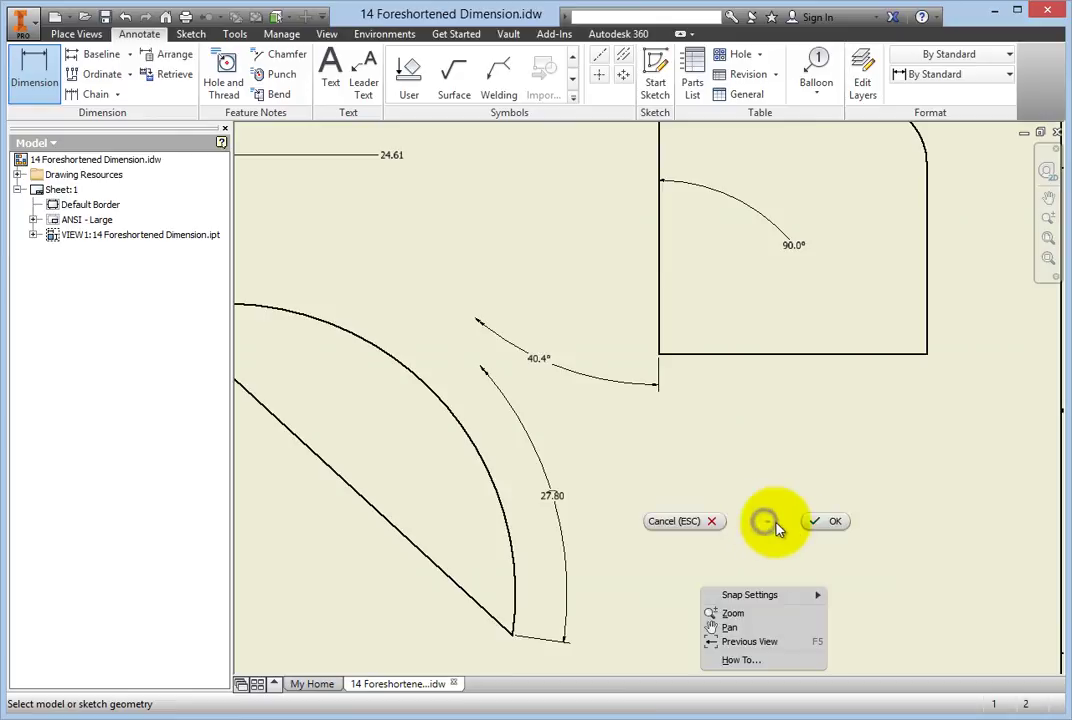
# Finish dimensioning and hide the 27.80 arc-length dimension's second arrowhead
pyautogui.click(813, 523)
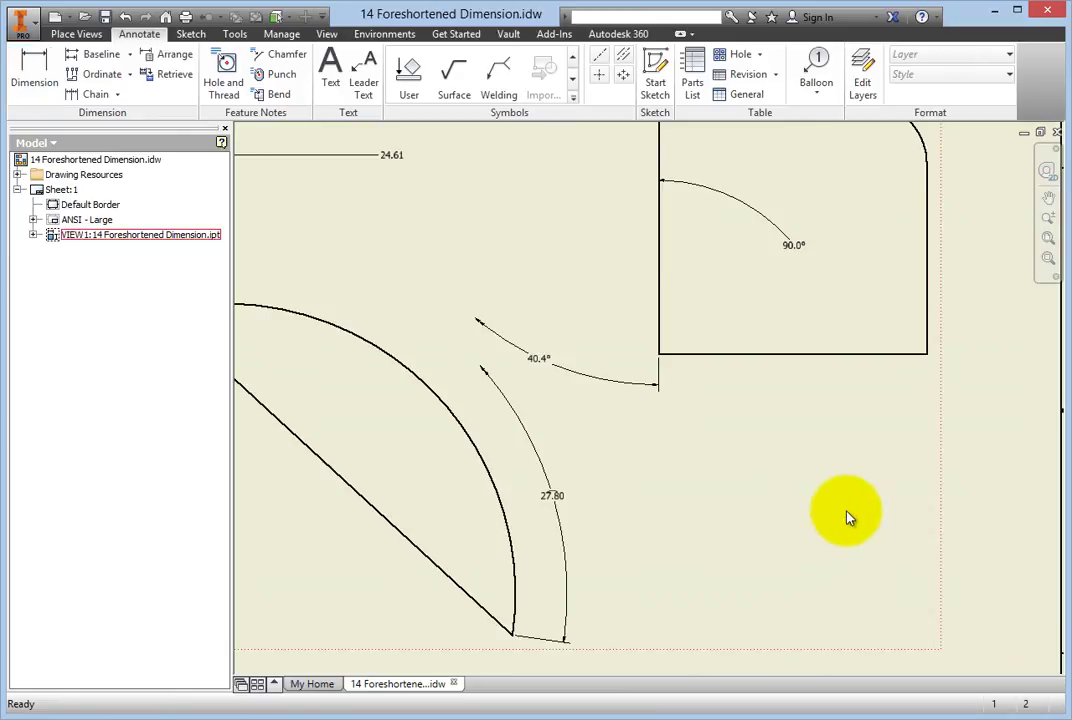
pyautogui.rightClick(559, 501)
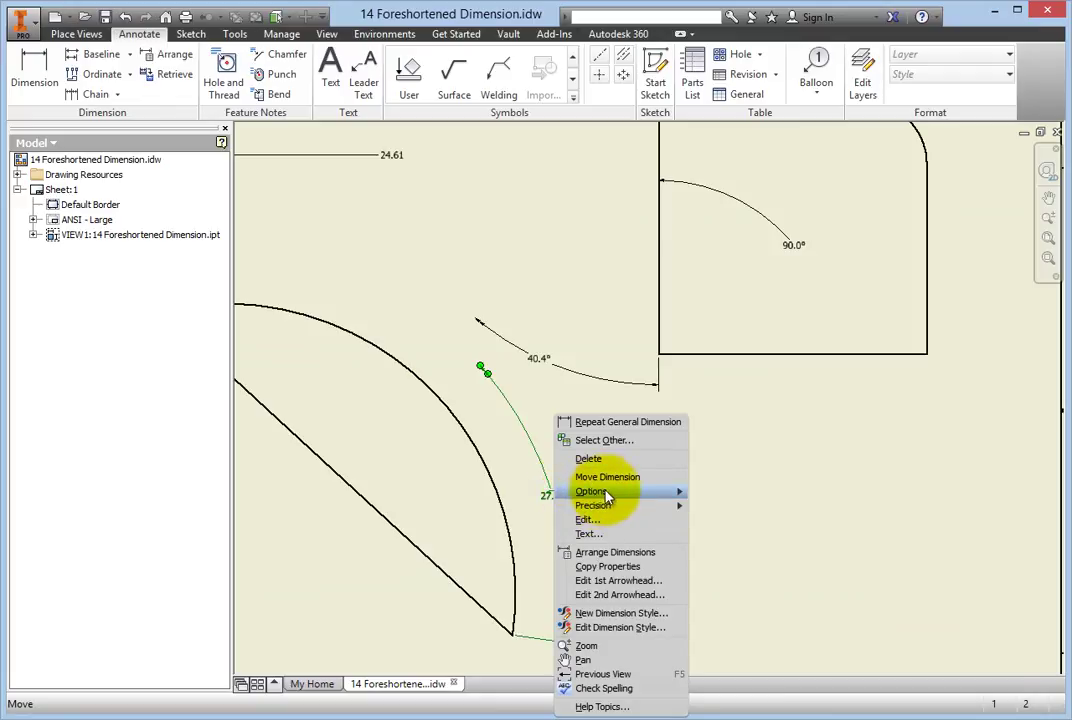
pyautogui.moveTo(676, 500)
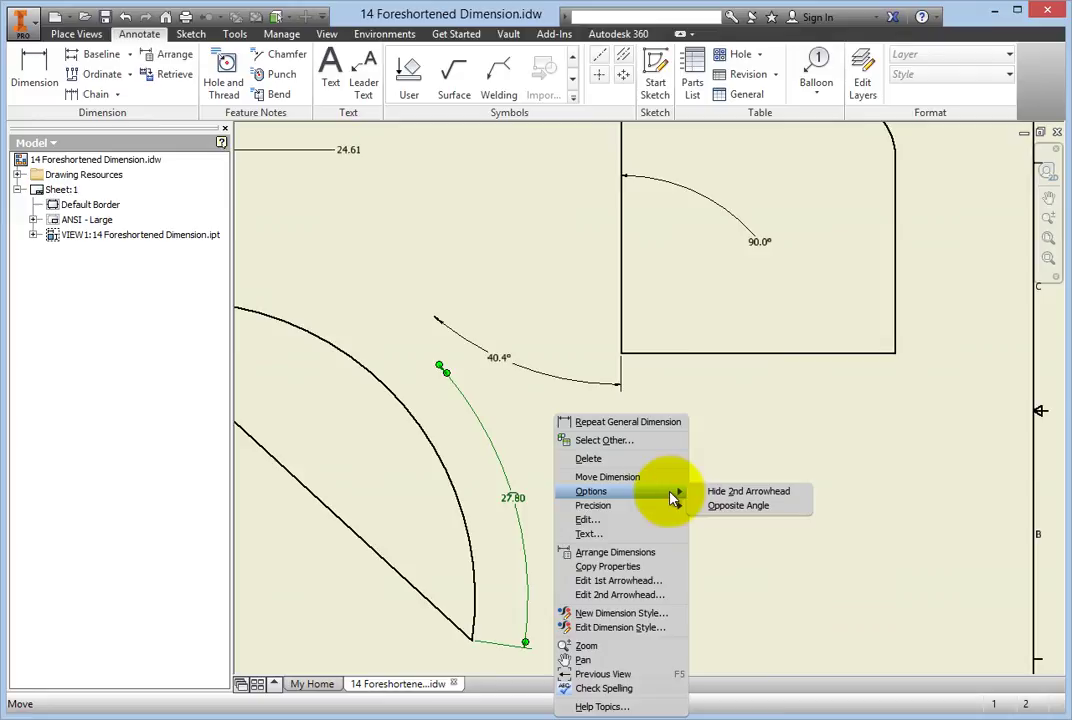
pyautogui.click(716, 492)
pyautogui.click(711, 549)
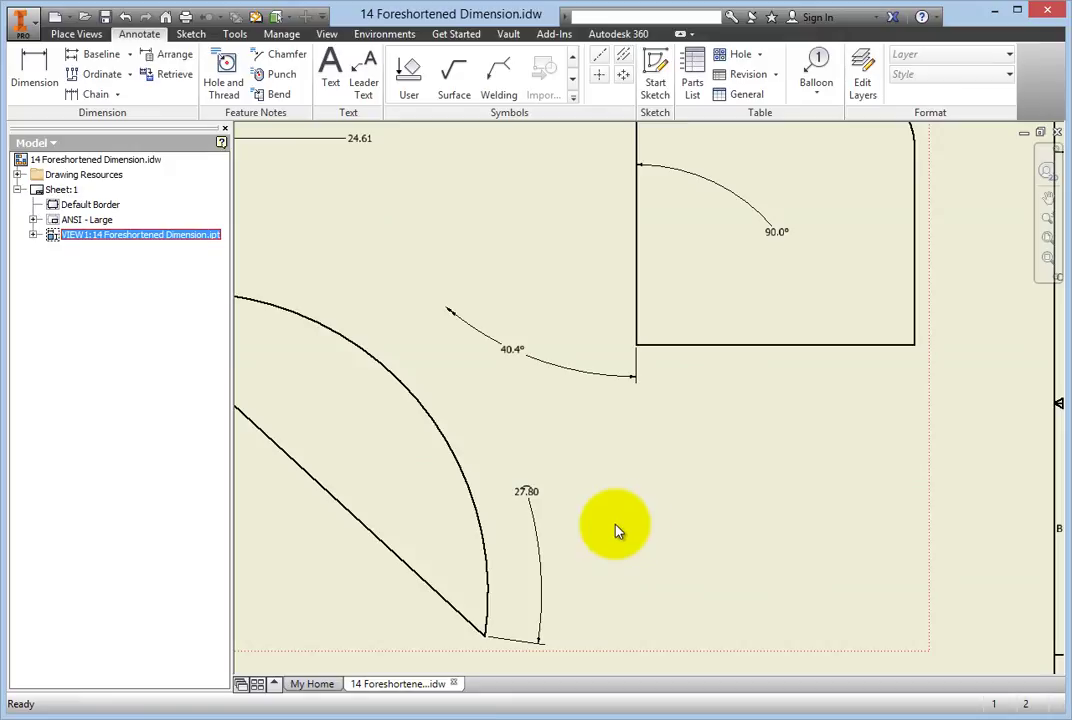
pyautogui.click(955, 502)
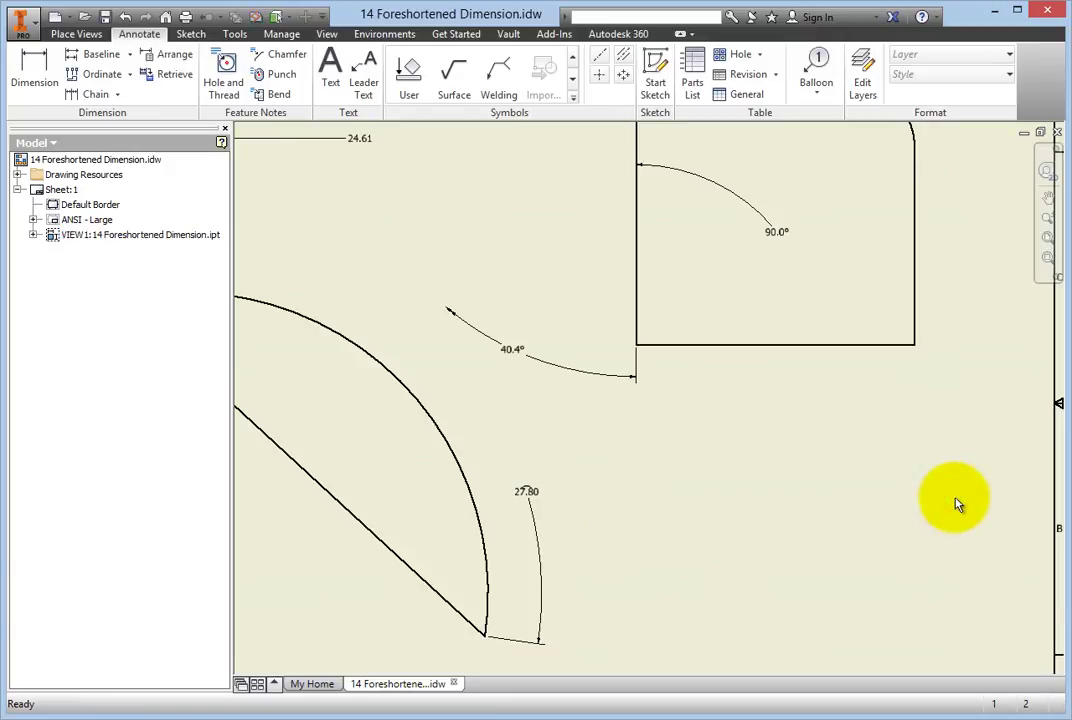